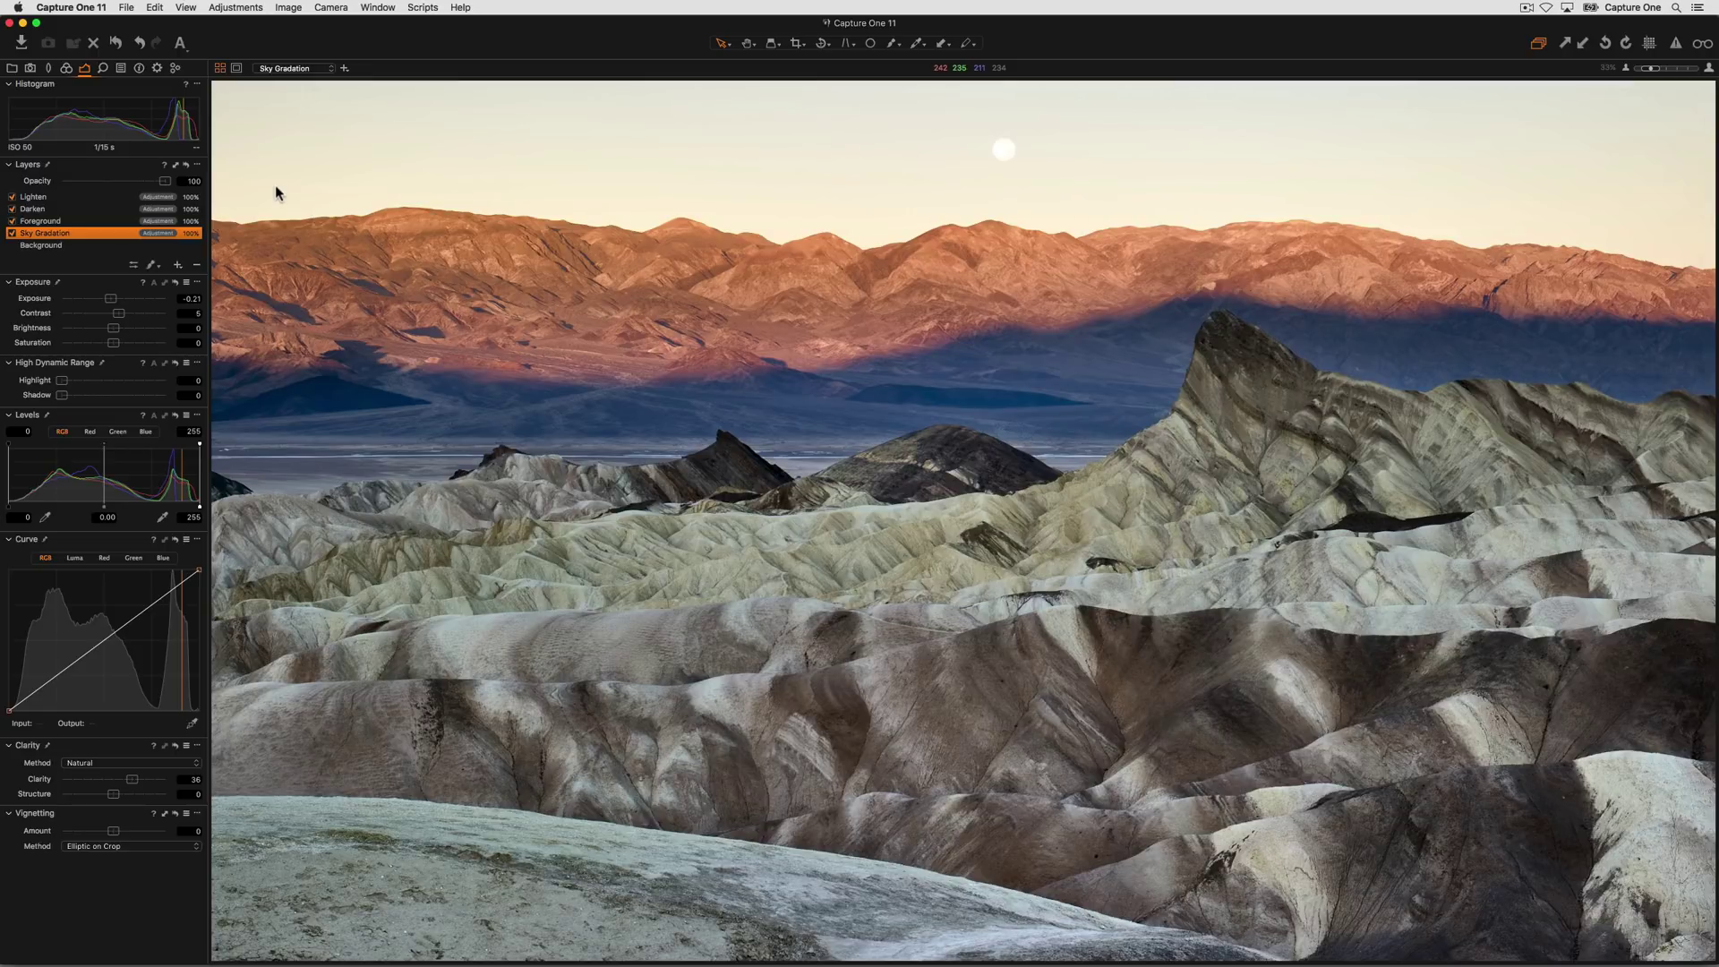
Compare before and after by toggling all layer adjustments, then Sky Gradation, Foreground, Darken and Lighten, off and back on
{"action": "left_click", "coordinate": [186, 165]}
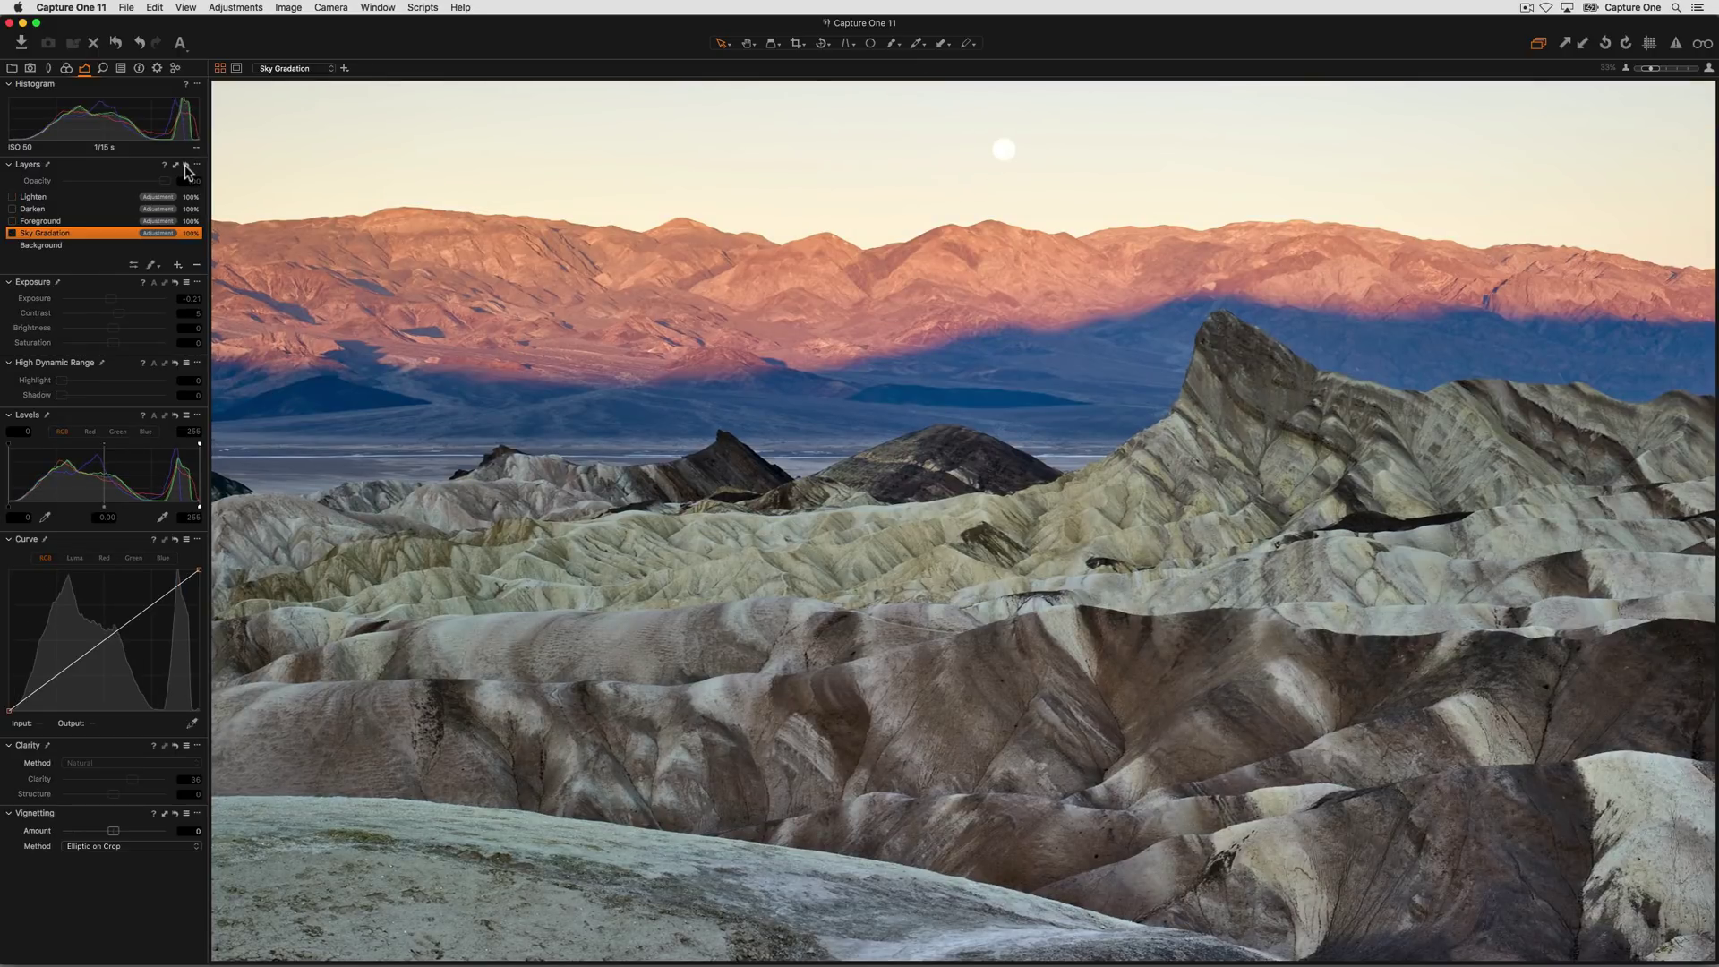
{"action": "left_click", "coordinate": [185, 165]}
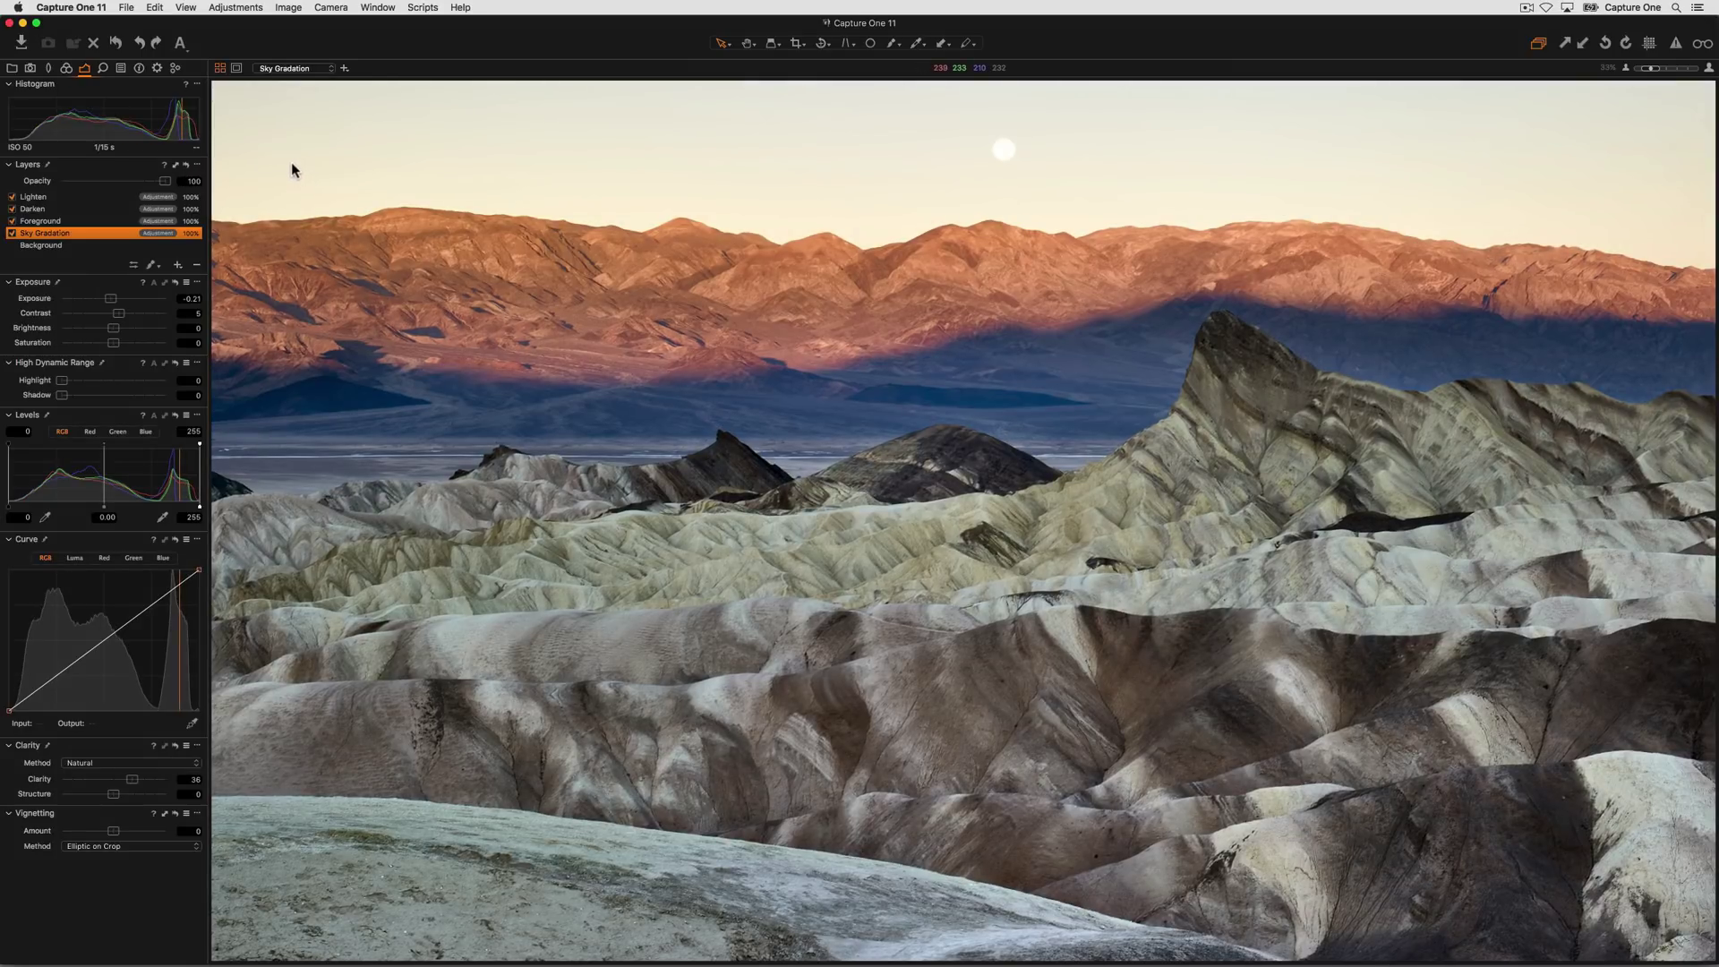
{"action": "left_click", "coordinate": [13, 233]}
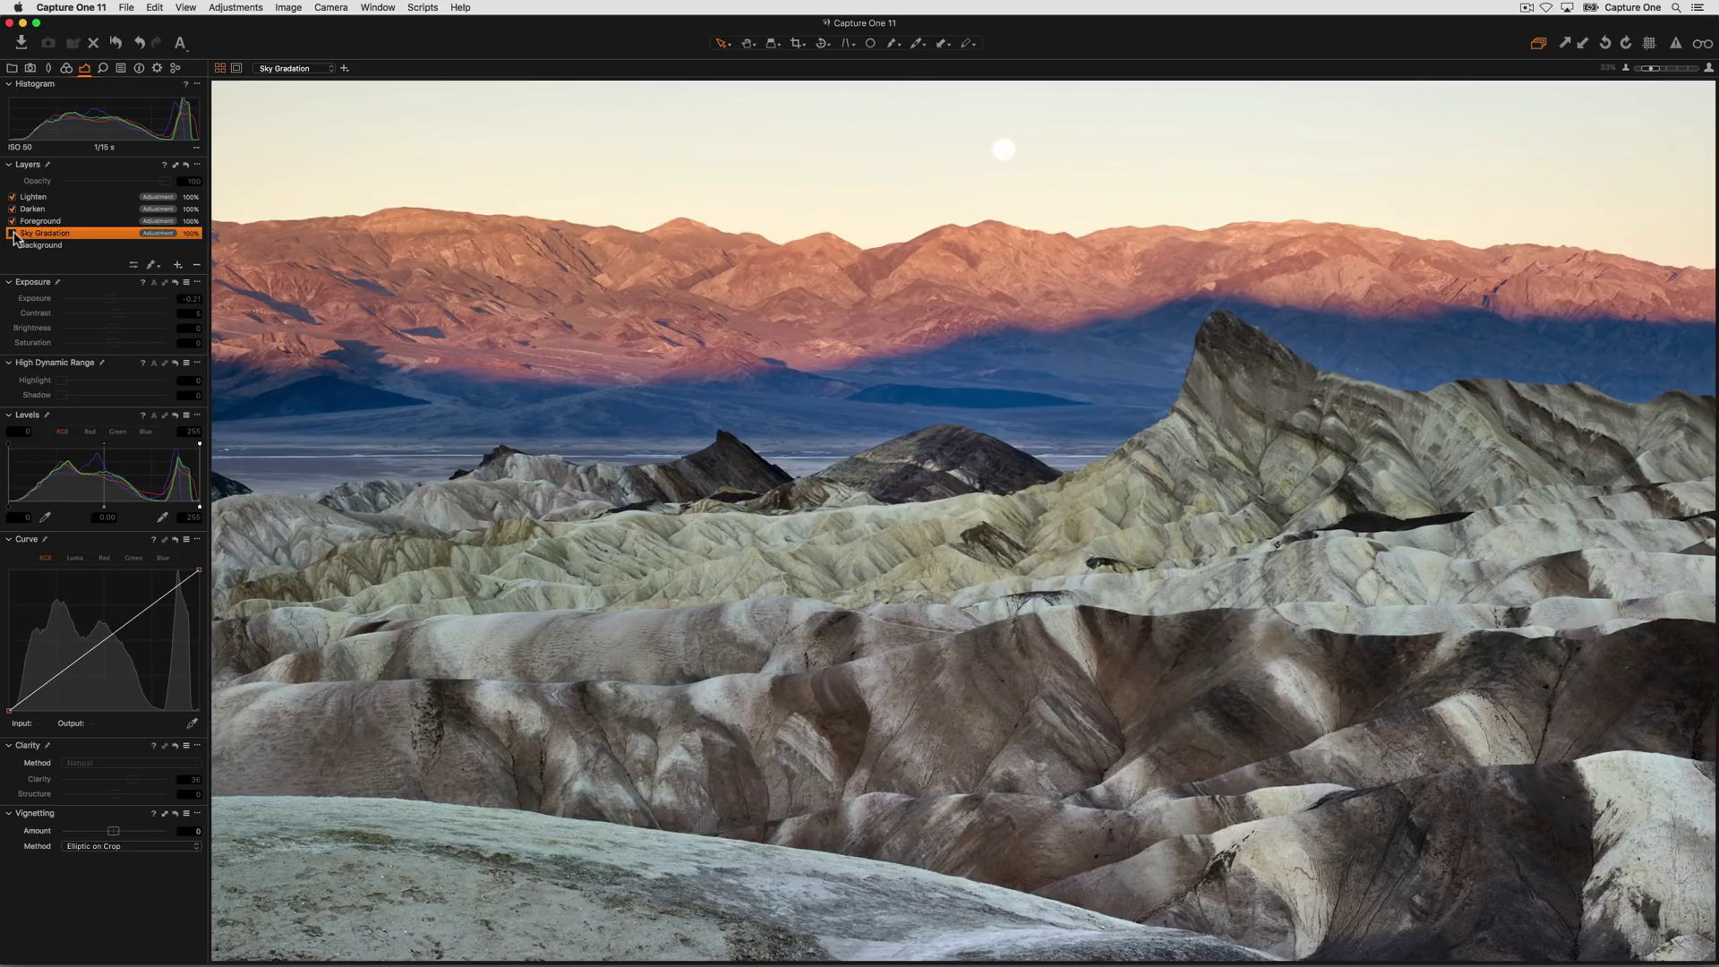
{"action": "left_click", "coordinate": [12, 232]}
{"action": "left_click", "coordinate": [12, 220]}
{"action": "left_click", "coordinate": [12, 220]}
{"action": "left_click", "coordinate": [12, 210]}
{"action": "left_click", "coordinate": [12, 209]}
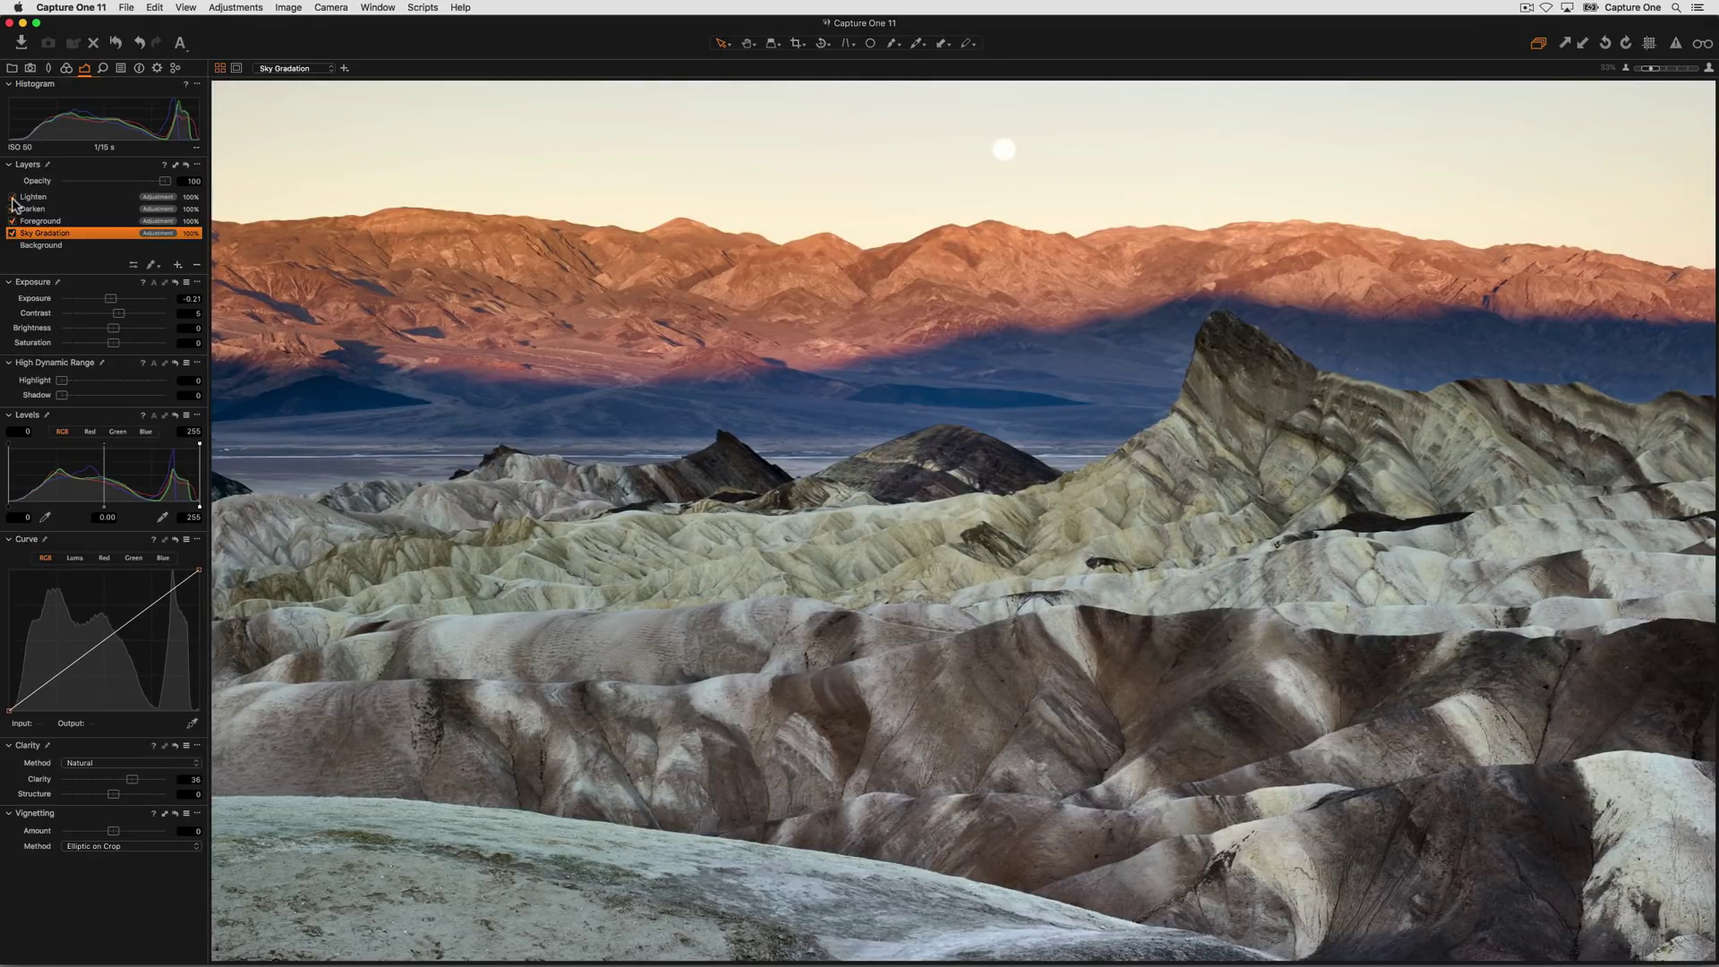
{"action": "left_click", "coordinate": [12, 197]}
{"action": "left_click", "coordinate": [12, 197]}
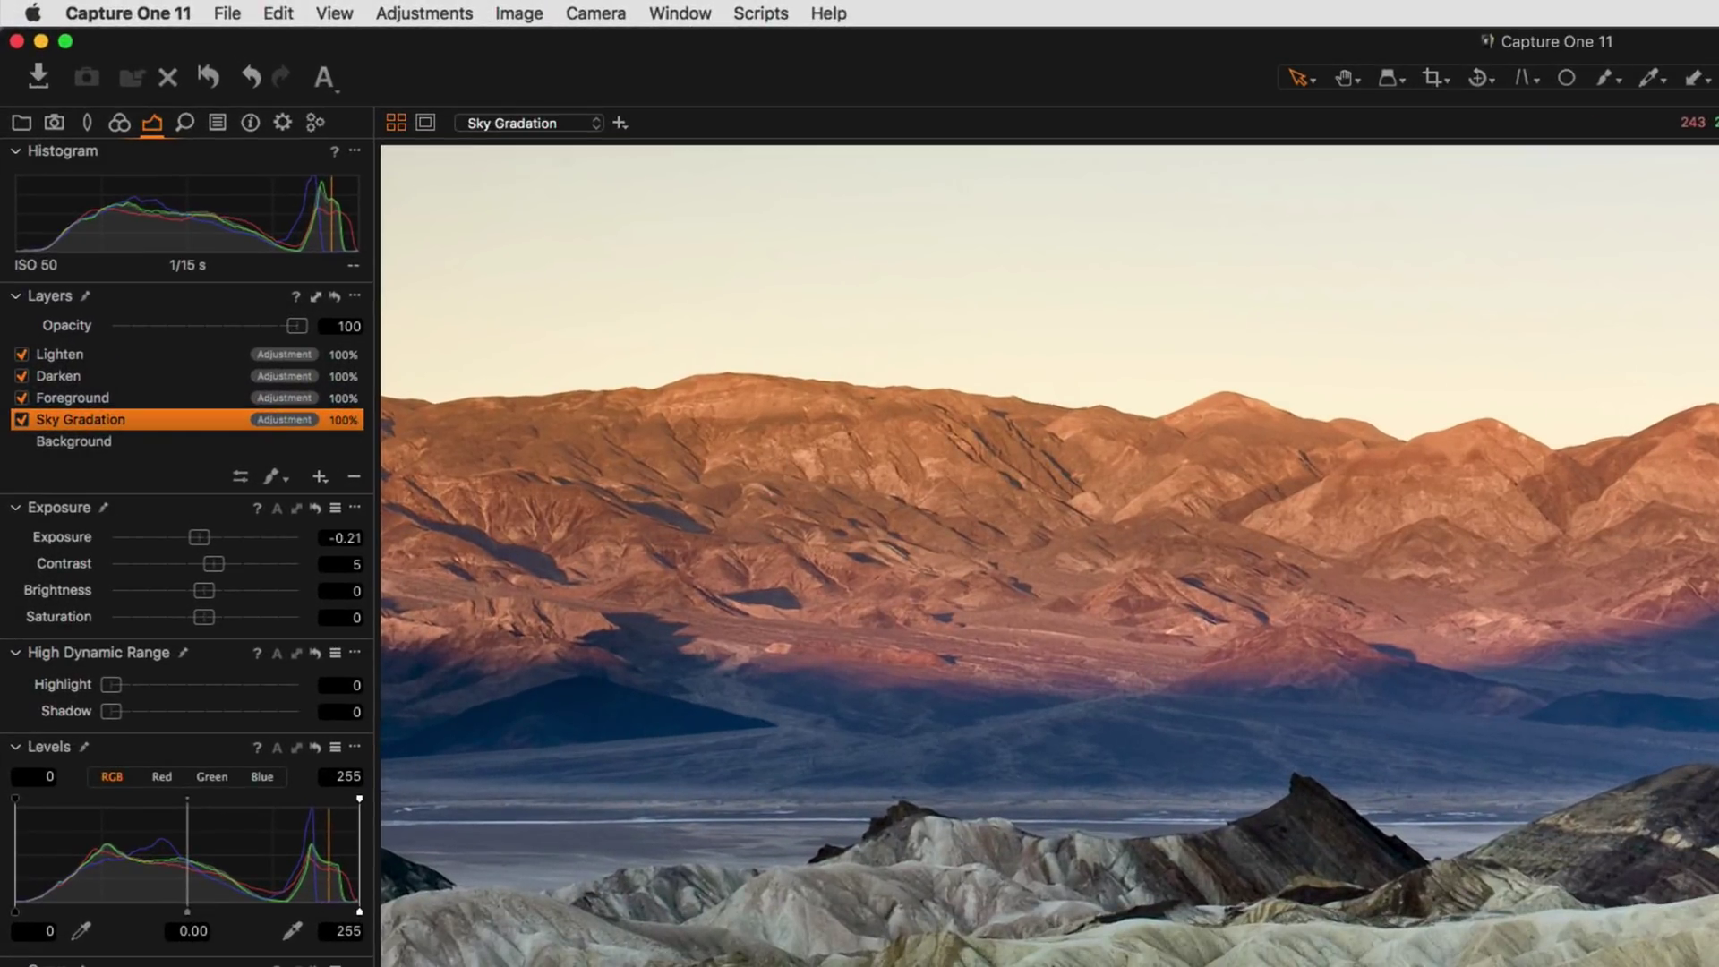
Add and then delete an empty Layer 1, browse the new-layer types, and open the mask tools list
{"action": "left_click", "coordinate": [319, 476]}
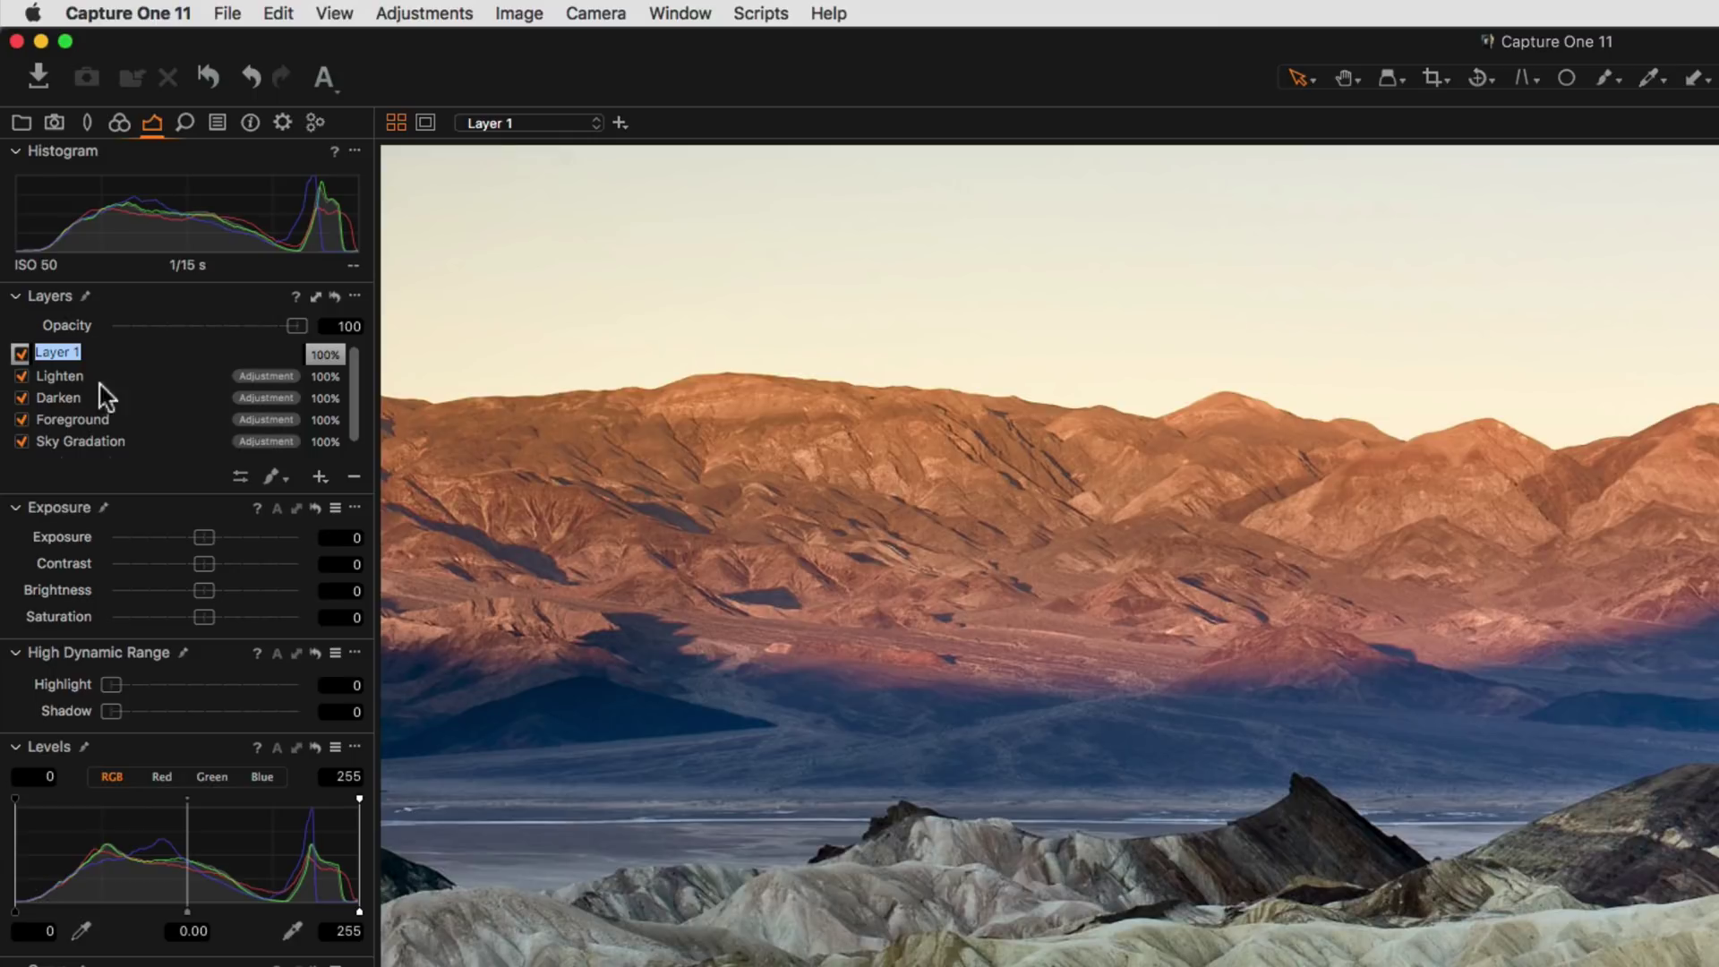
{"action": "left_click", "coordinate": [355, 476]}
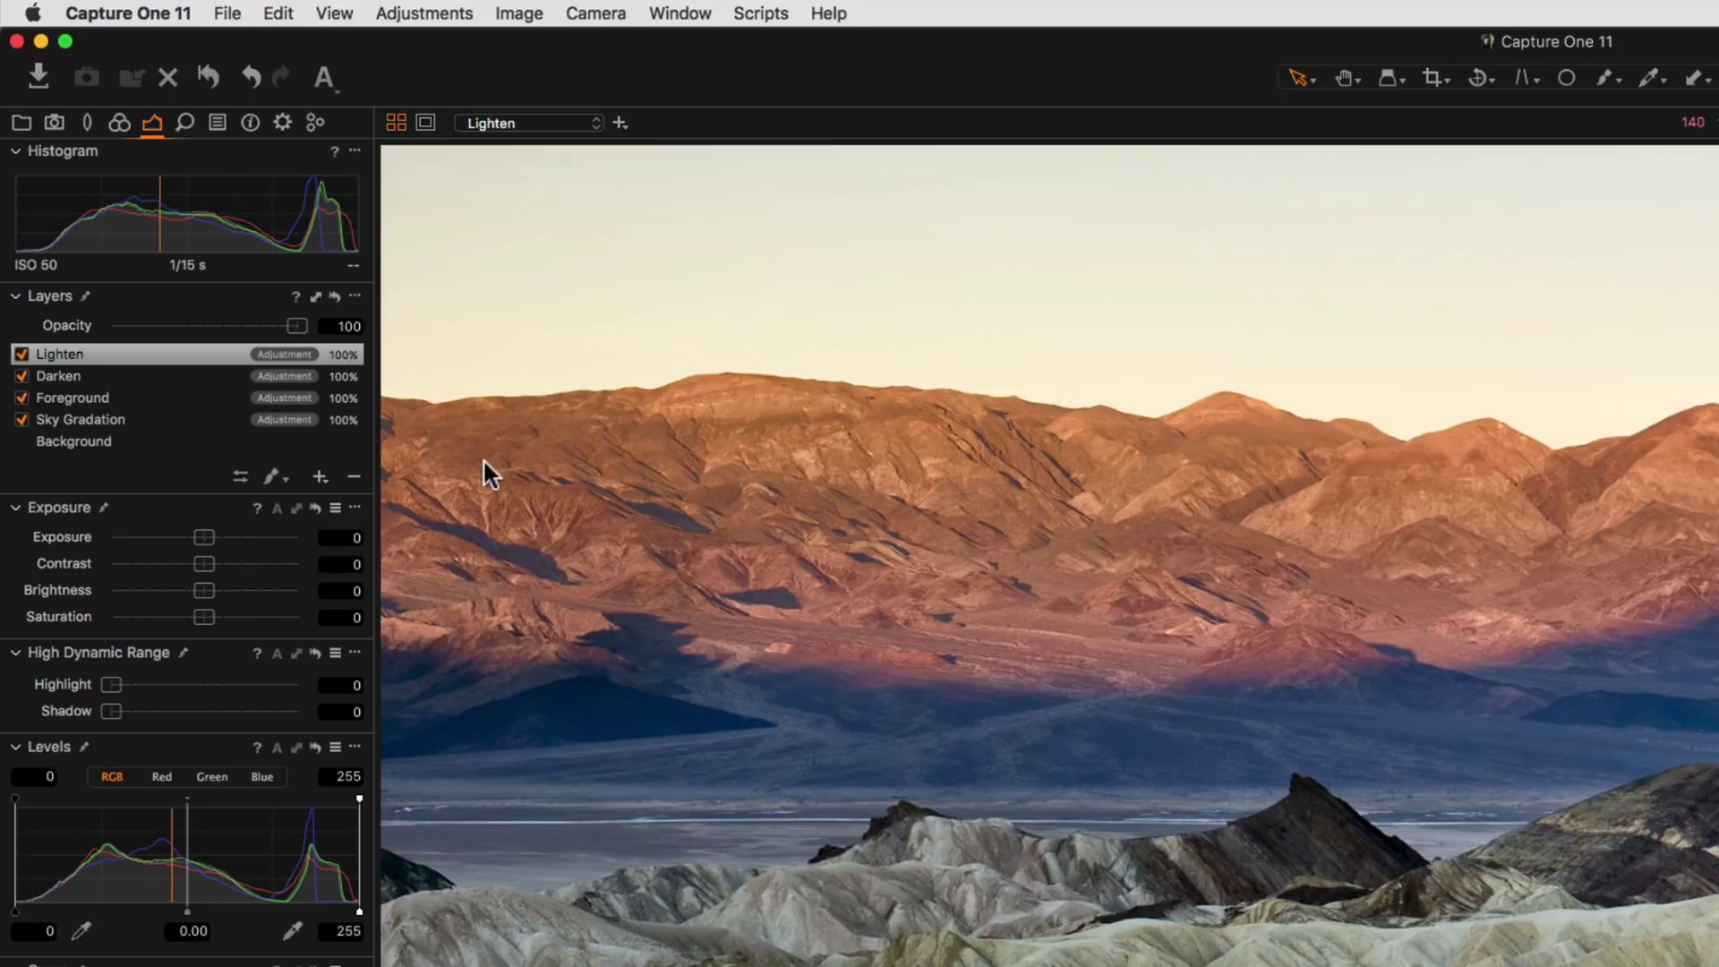
{"action": "left_click", "coordinate": [319, 479]}
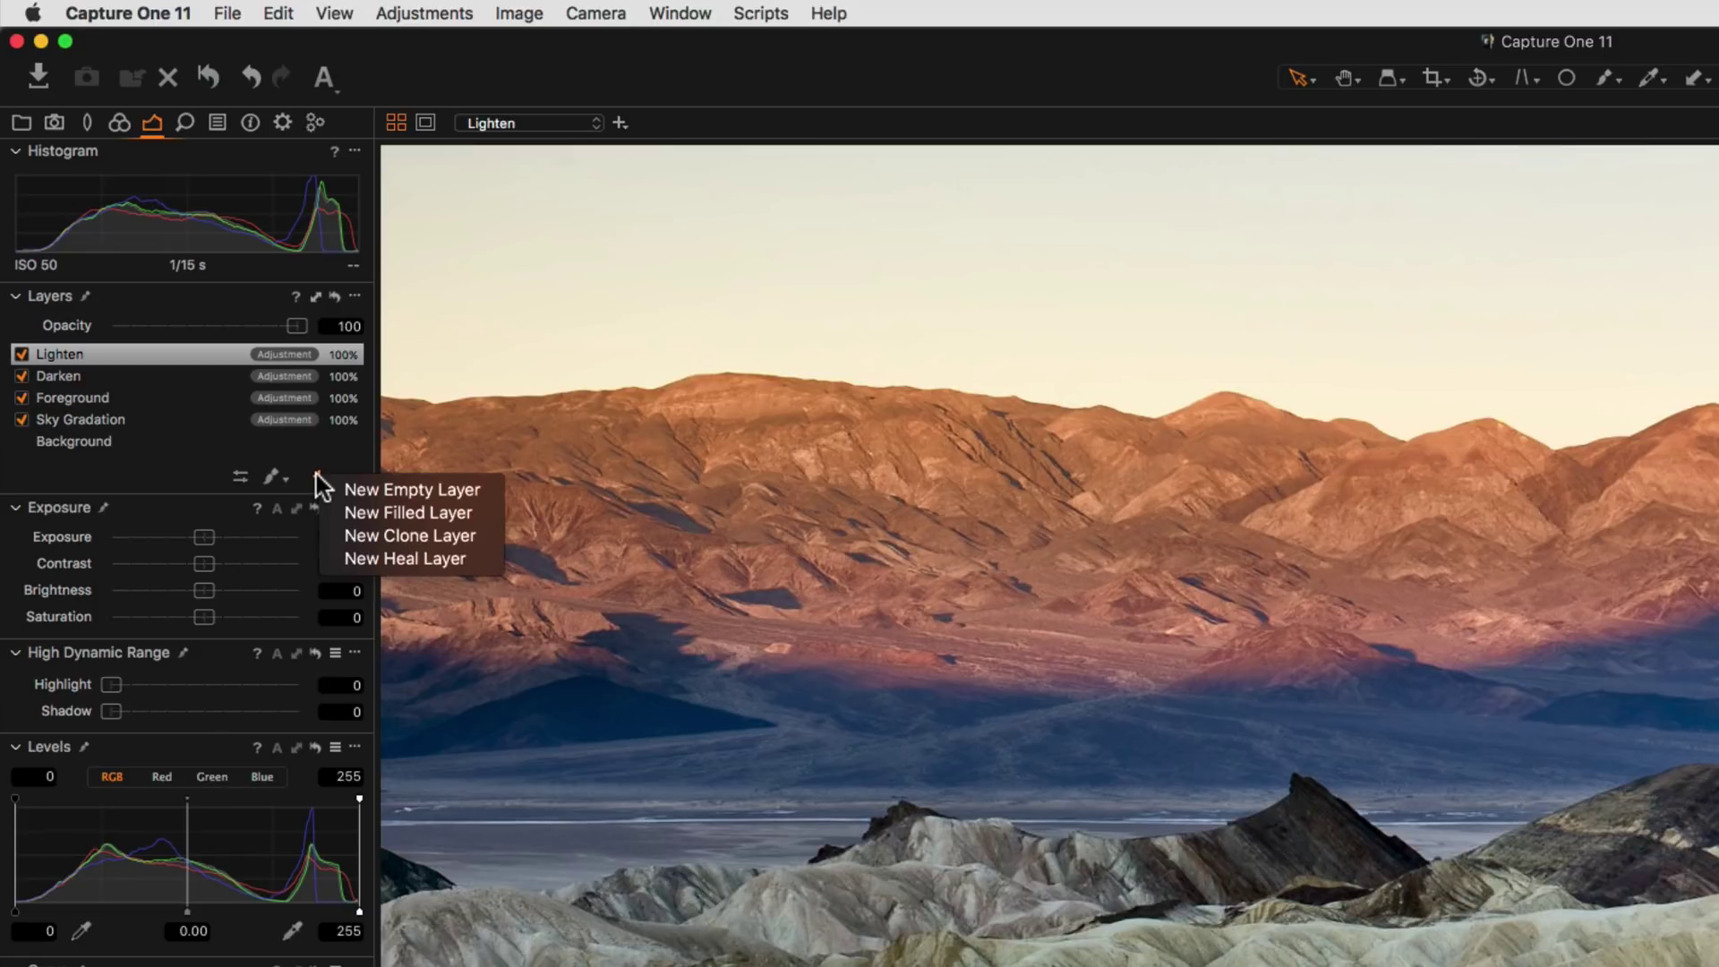
{"action": "left_click", "coordinate": [482, 434]}
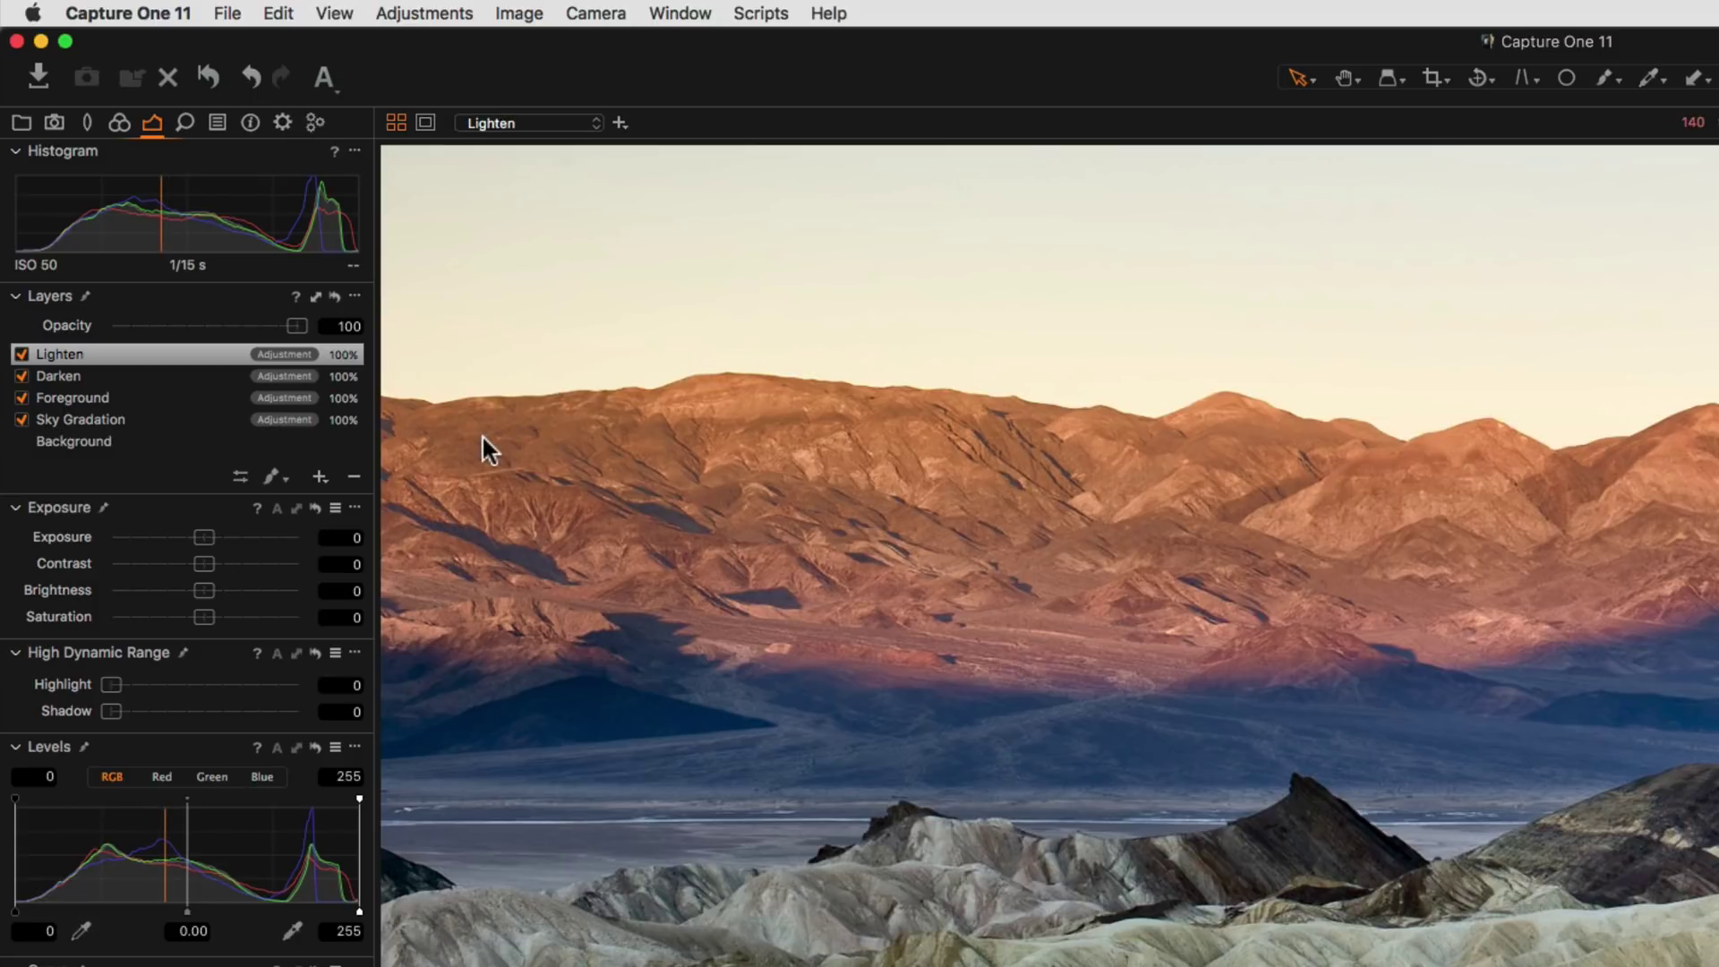
{"action": "left_click", "coordinate": [289, 480]}
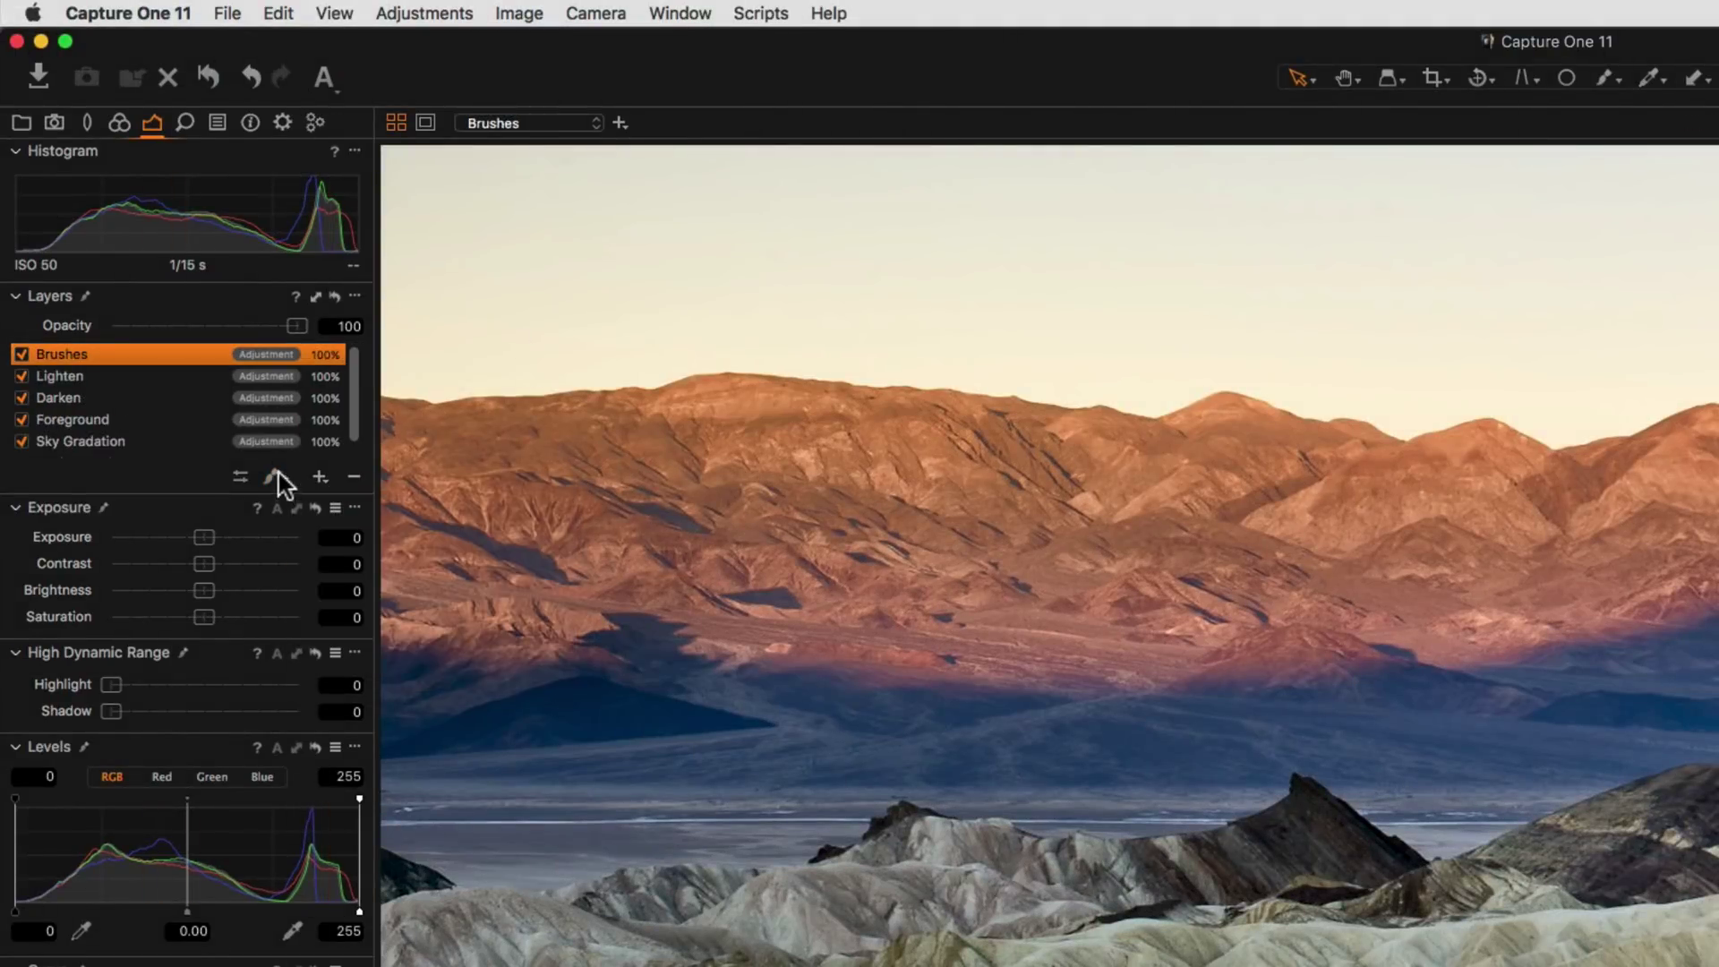
Pick the Draw Mask brush and set its size to 345, hardness to 35 and opacity to about 59
{"action": "left_click", "coordinate": [272, 477]}
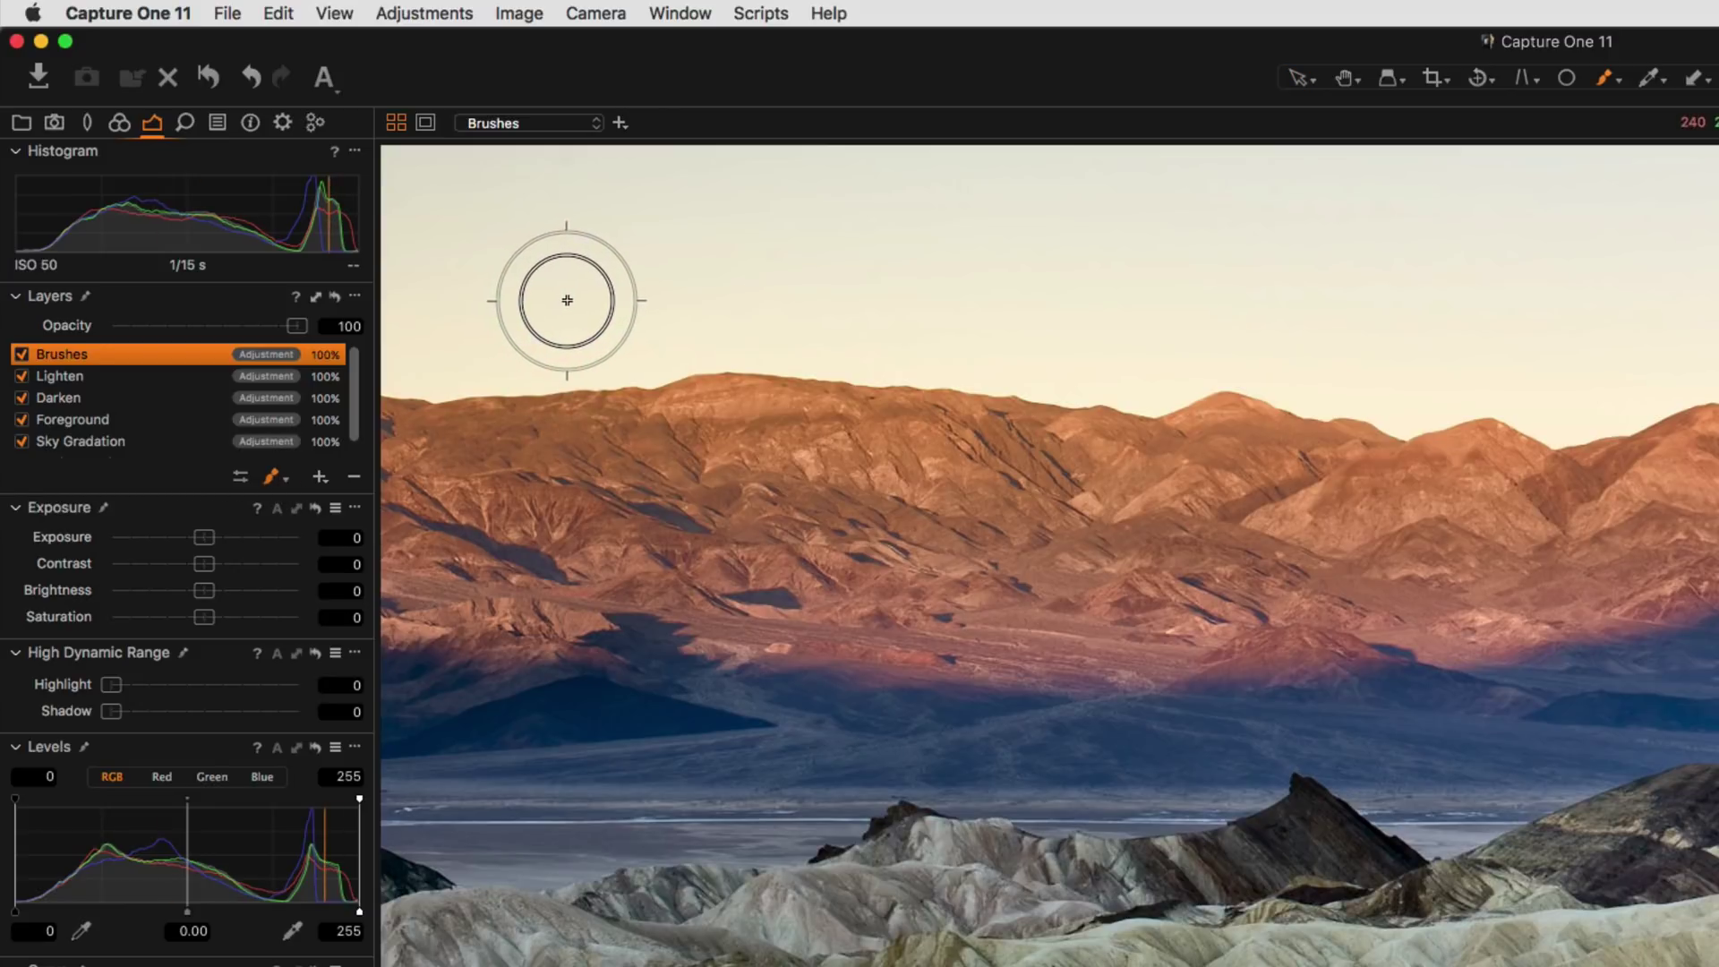
{"action": "right_click", "coordinate": [565, 299]}
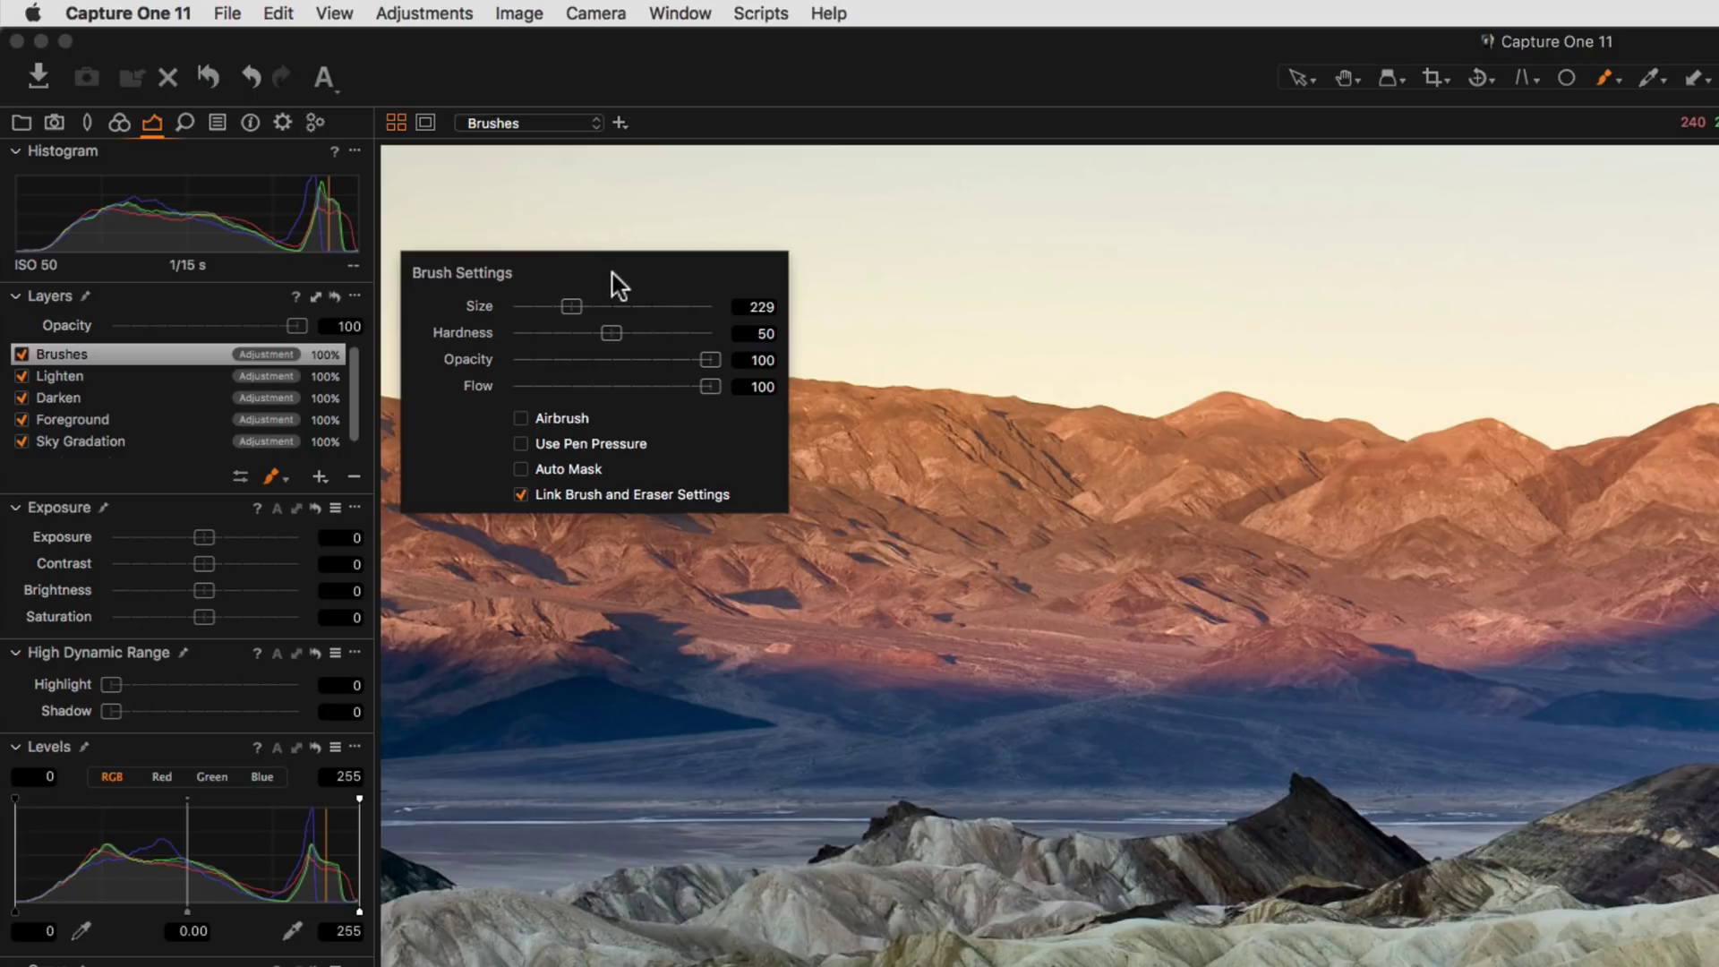
{"action": "mouse_move", "coordinate": [573, 308]}
{"action": "left_mouse_down"}
{"action": "mouse_move", "coordinate": [601, 306]}
{"action": "mouse_move", "coordinate": [582, 303]}
{"action": "mouse_move", "coordinate": [610, 332]}
{"action": "mouse_move", "coordinate": [578, 333]}
{"action": "left_mouse_up"}
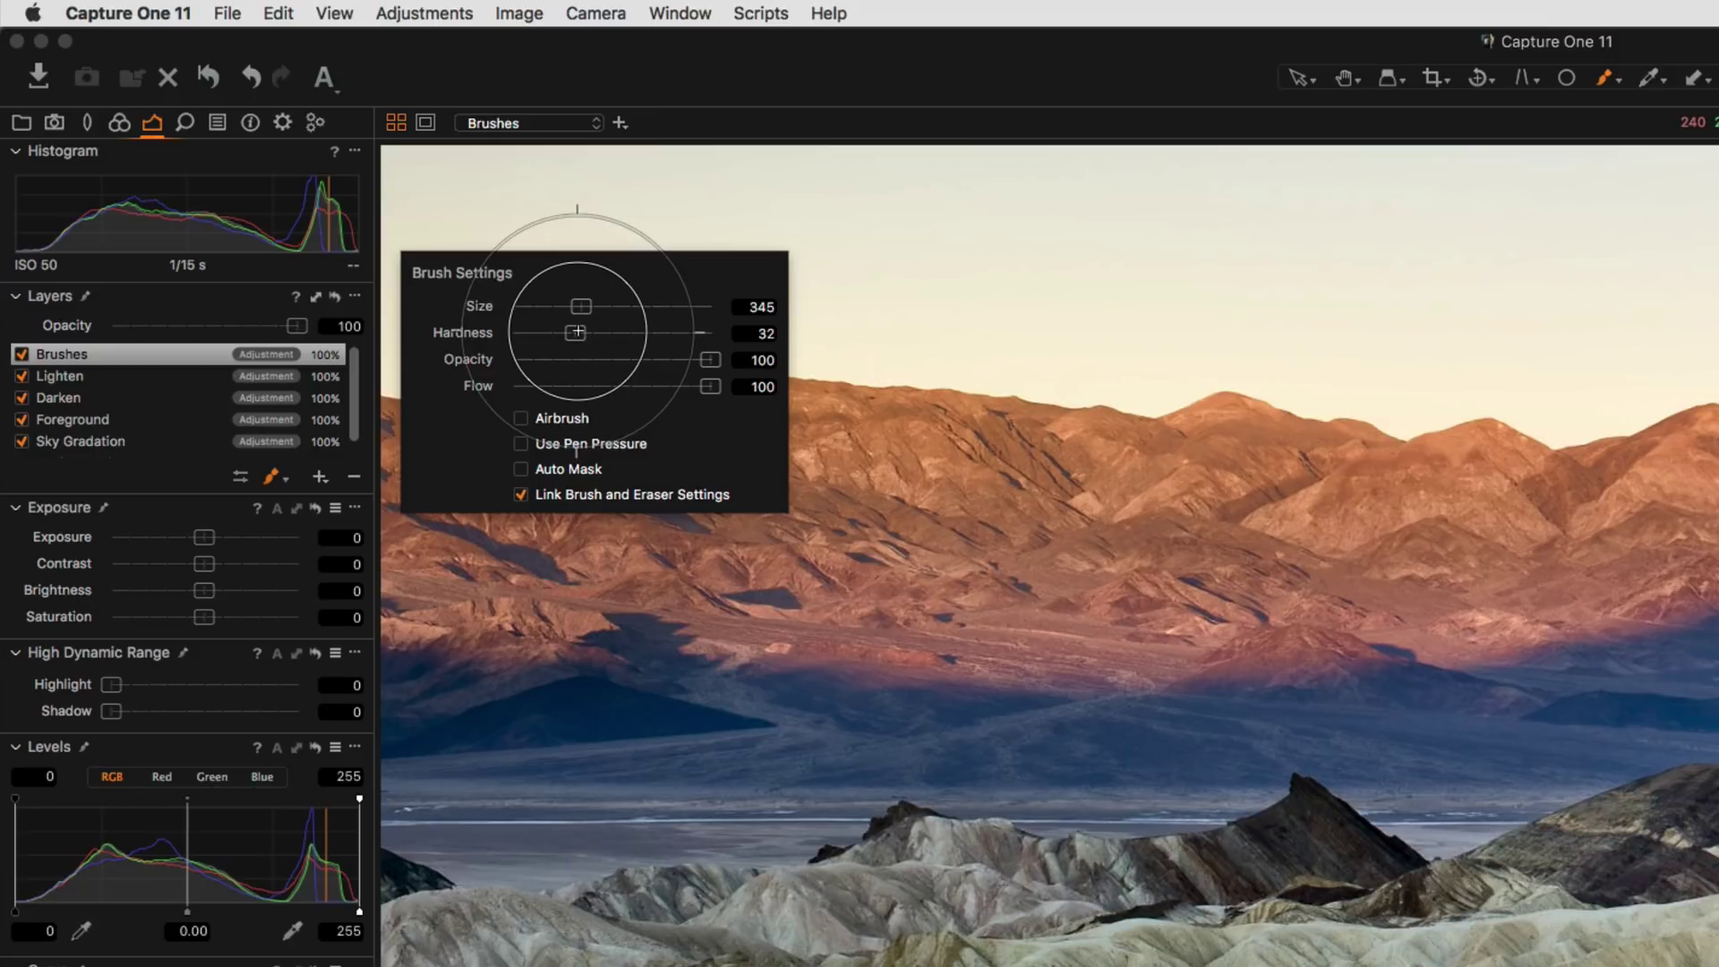
{"action": "left_click_drag", "start_coordinate": [577, 332], "coordinate": [574, 332]}
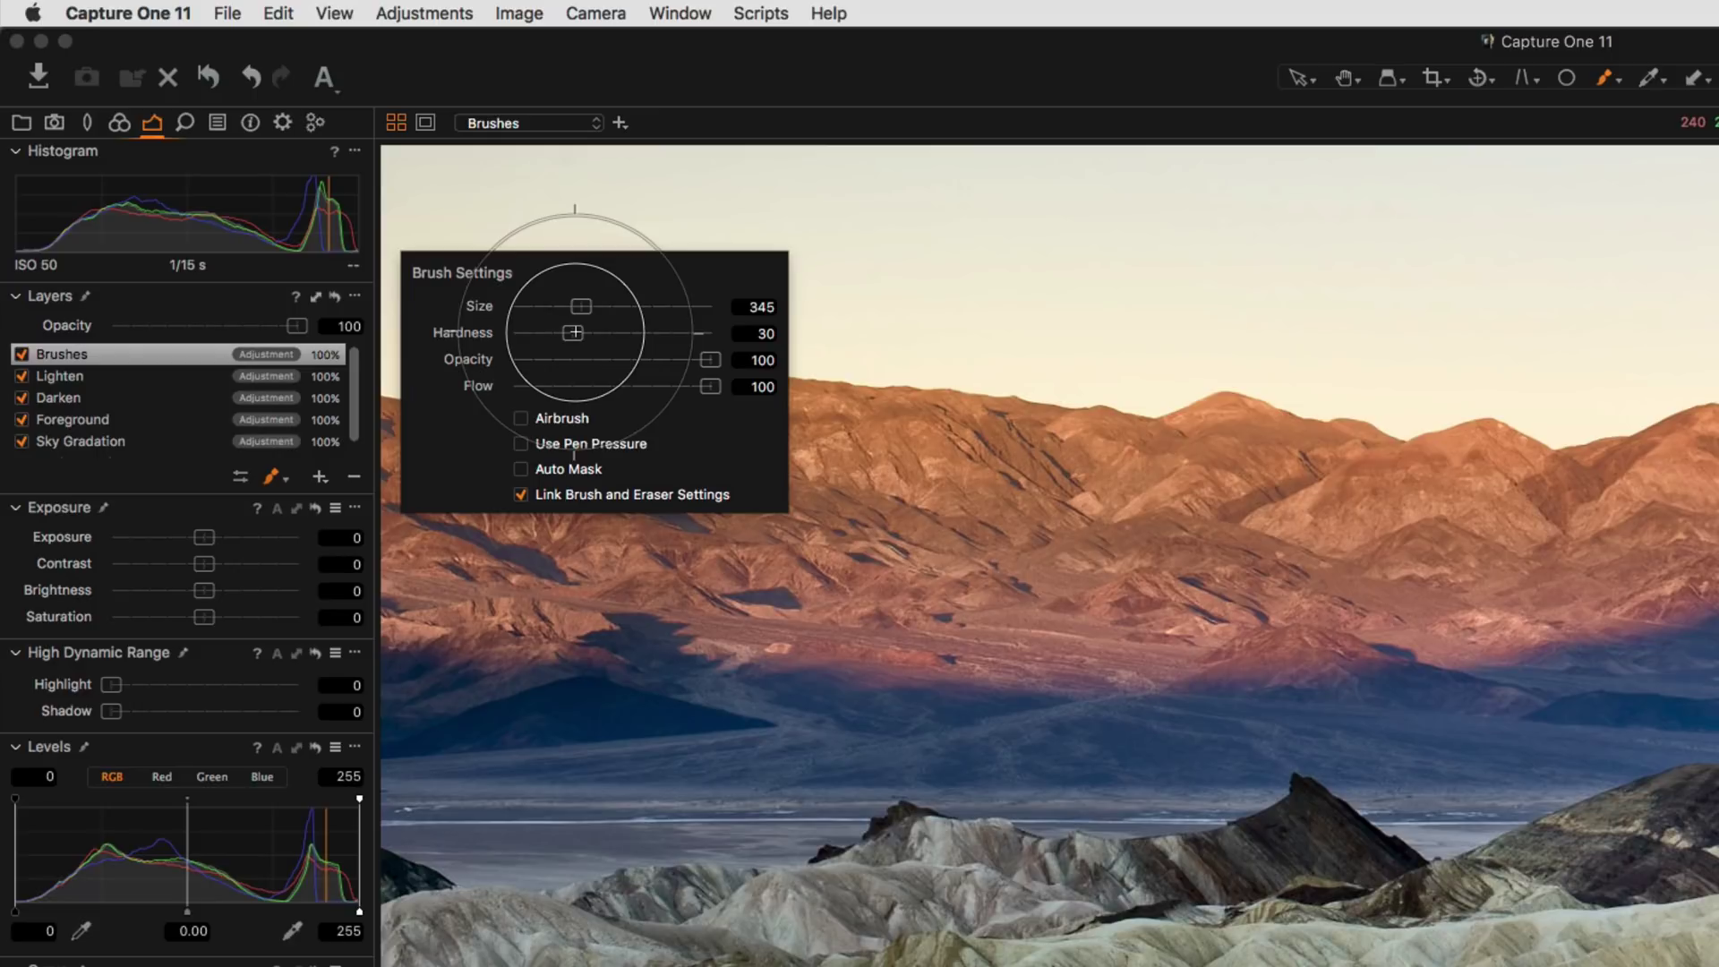
{"action": "left_click_drag", "start_coordinate": [573, 332], "coordinate": [580, 332]}
{"action": "left_click_drag", "start_coordinate": [709, 359], "coordinate": [634, 353]}
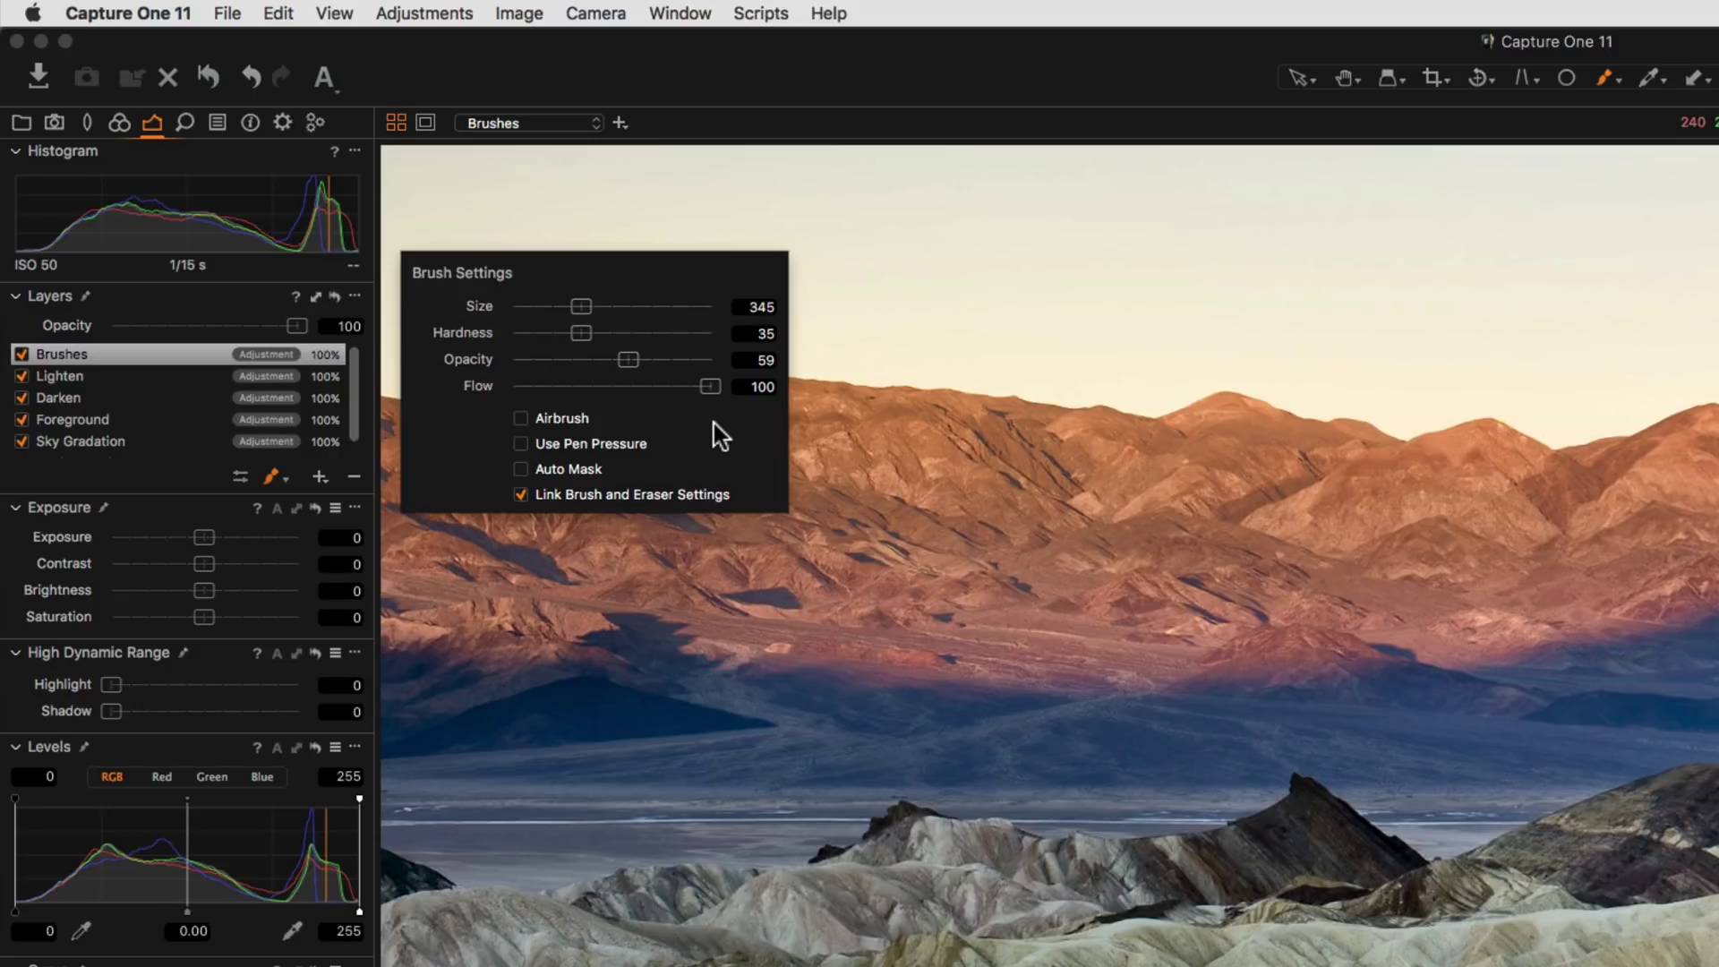
Lower brush flow to 29 and paint a mask stroke across the sky above the ridge
{"action": "left_click_drag", "start_coordinate": [714, 386], "coordinate": [588, 385]}
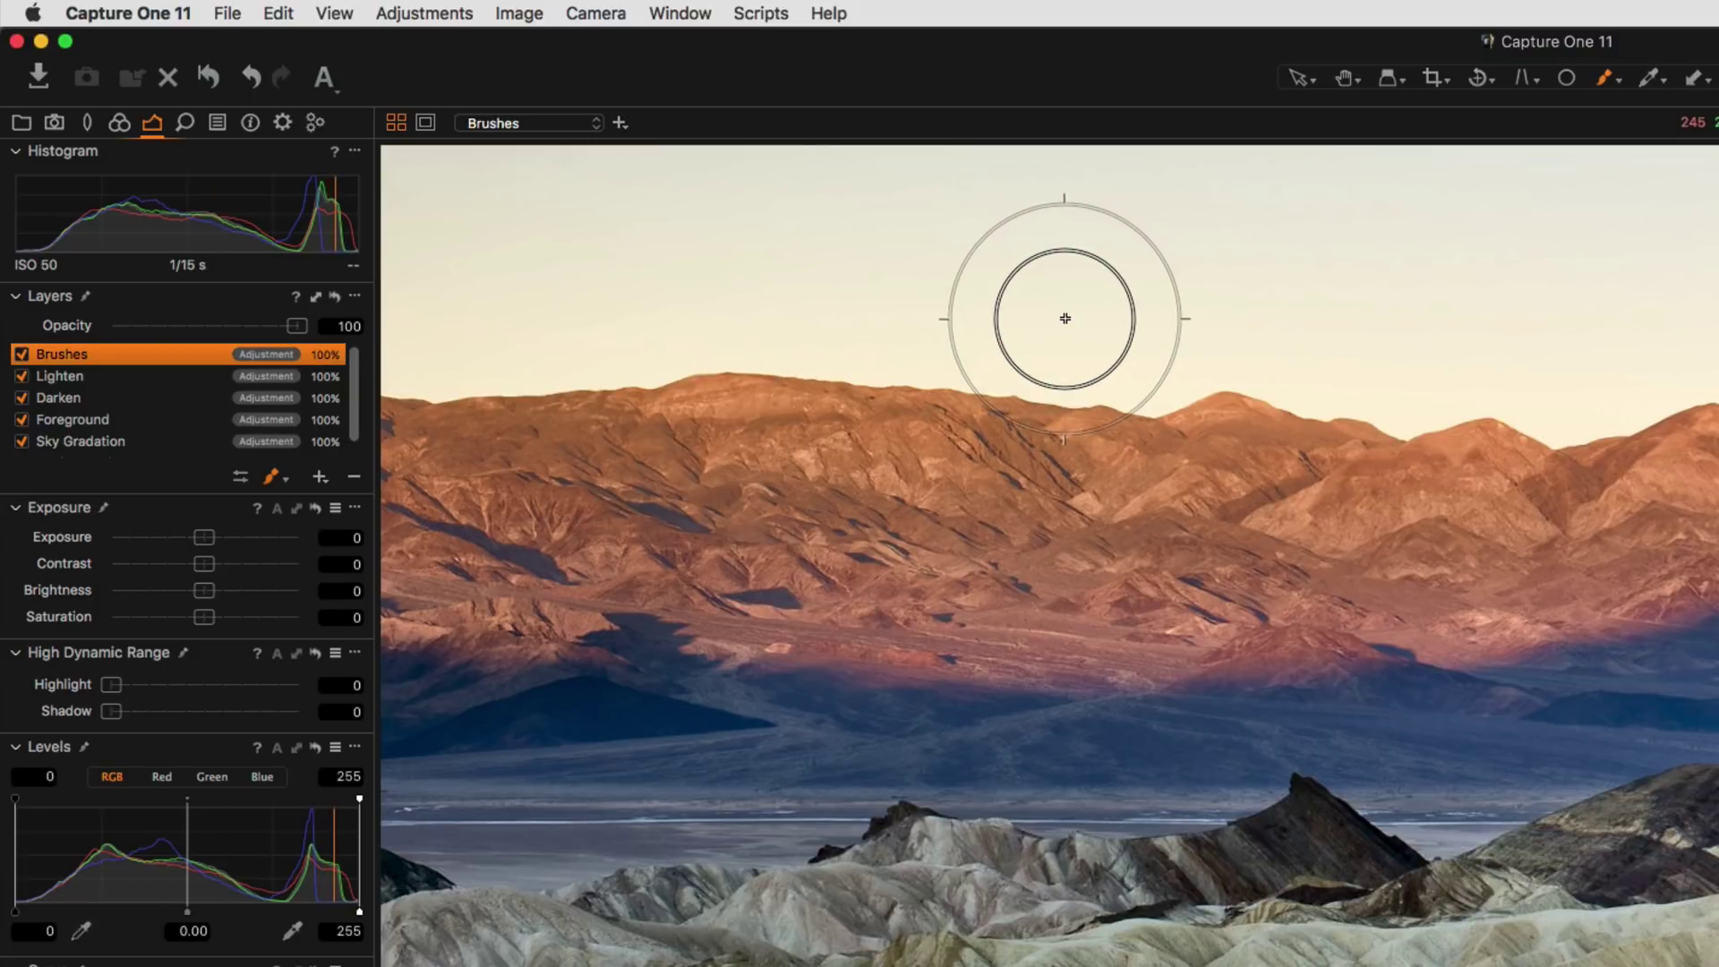
{"action": "mouse_move", "coordinate": [1060, 314]}
{"action": "left_mouse_down"}
{"action": "mouse_move", "coordinate": [803, 393]}
{"action": "mouse_move", "coordinate": [1151, 296]}
{"action": "mouse_move", "coordinate": [798, 384]}
{"action": "mouse_move", "coordinate": [1183, 310]}
{"action": "mouse_move", "coordinate": [1281, 269]}
{"action": "mouse_move", "coordinate": [750, 489]}
{"action": "left_mouse_up"}
{"action": "right_click", "coordinate": [863, 403]}
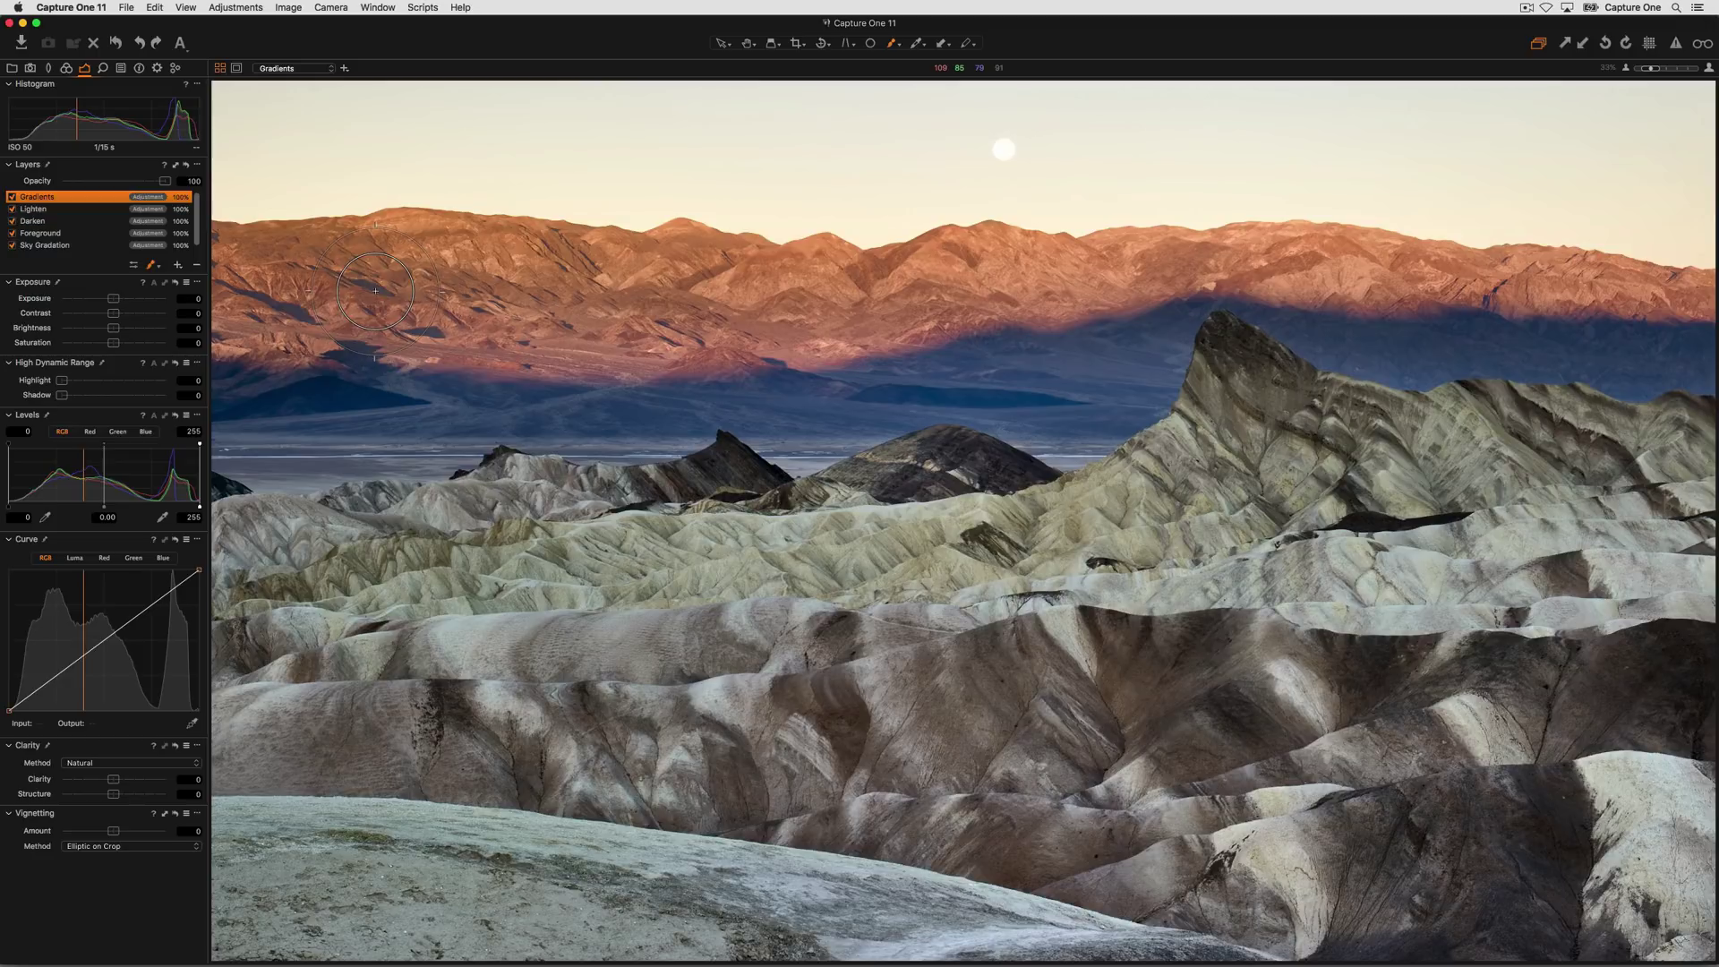
Switch to Gradient Mask and drag a vertical gradient from the sky down toward the foreground
{"action": "left_click", "coordinate": [157, 265]}
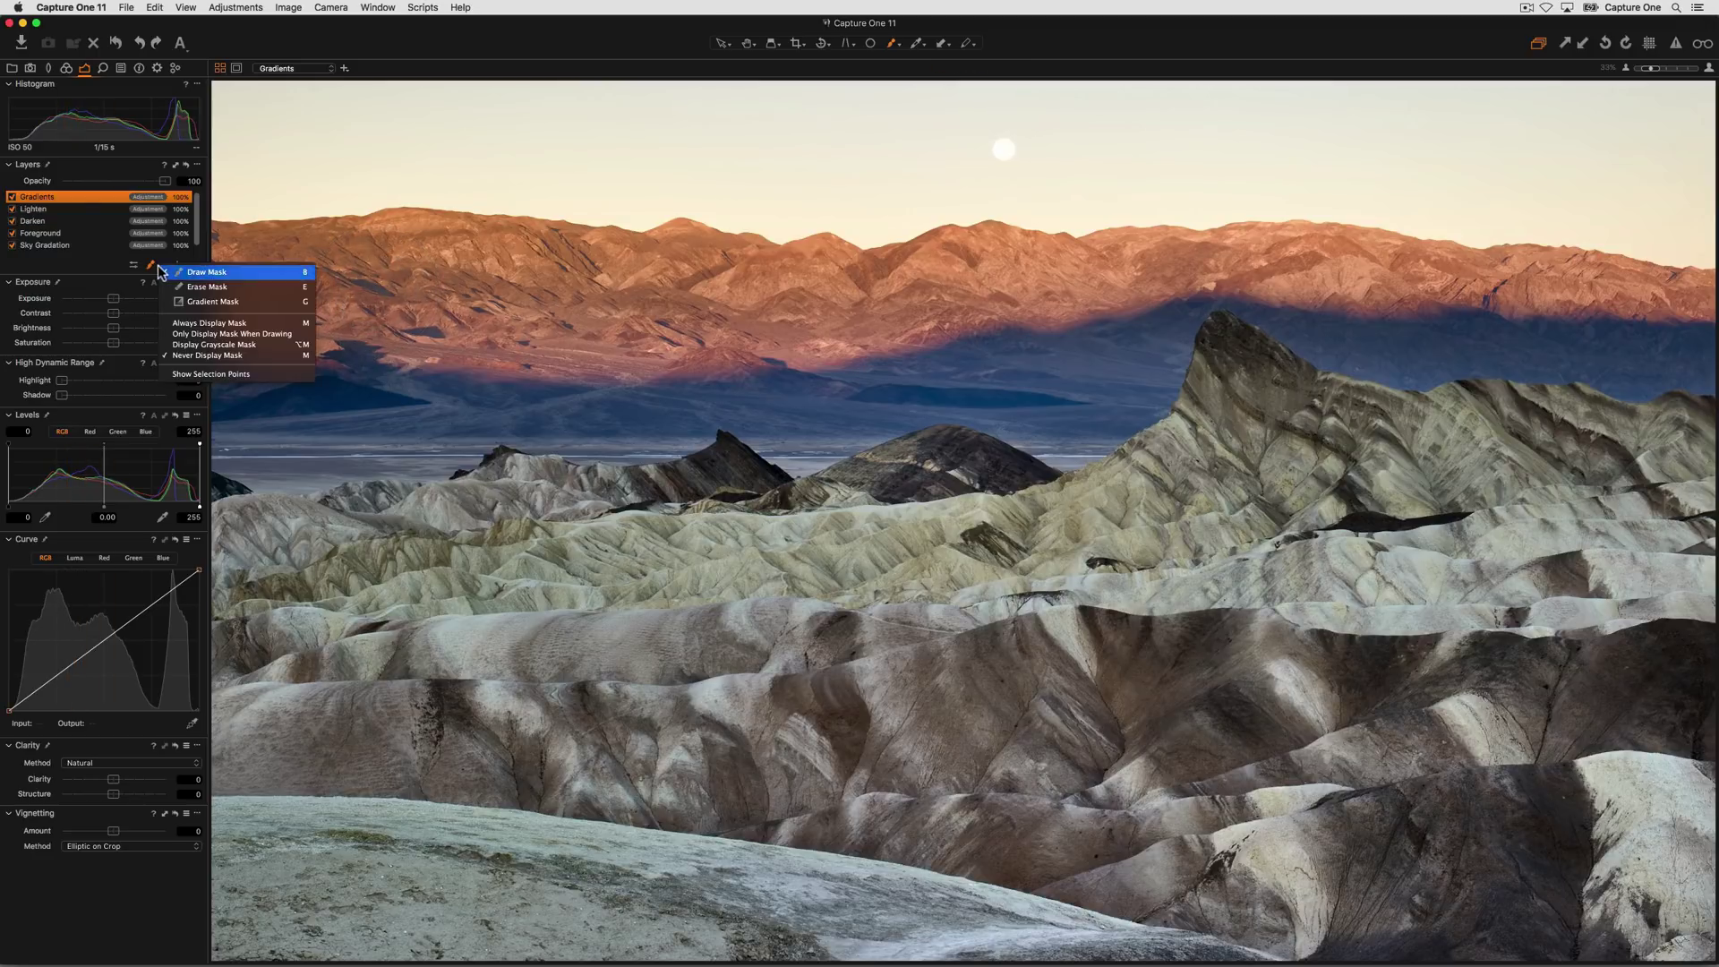
{"action": "left_click", "coordinate": [220, 304]}
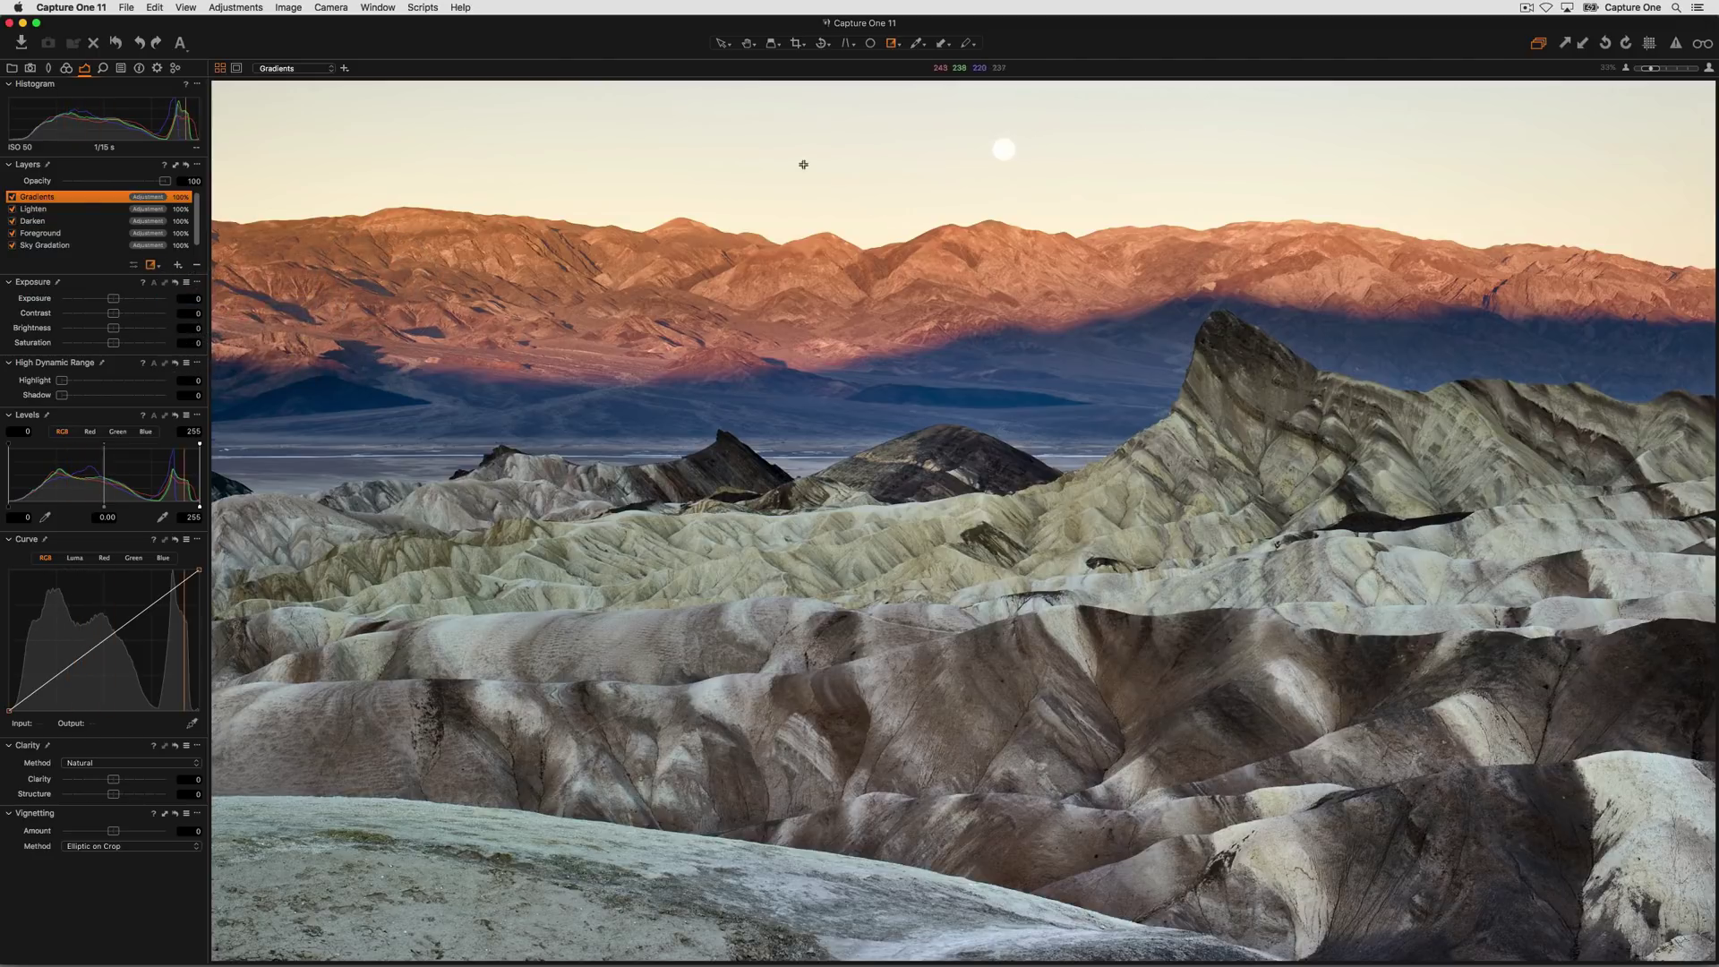
{"action": "left_click_drag", "start_coordinate": [810, 137], "coordinate": [867, 843]}
{"action": "key", "text": "shift"}
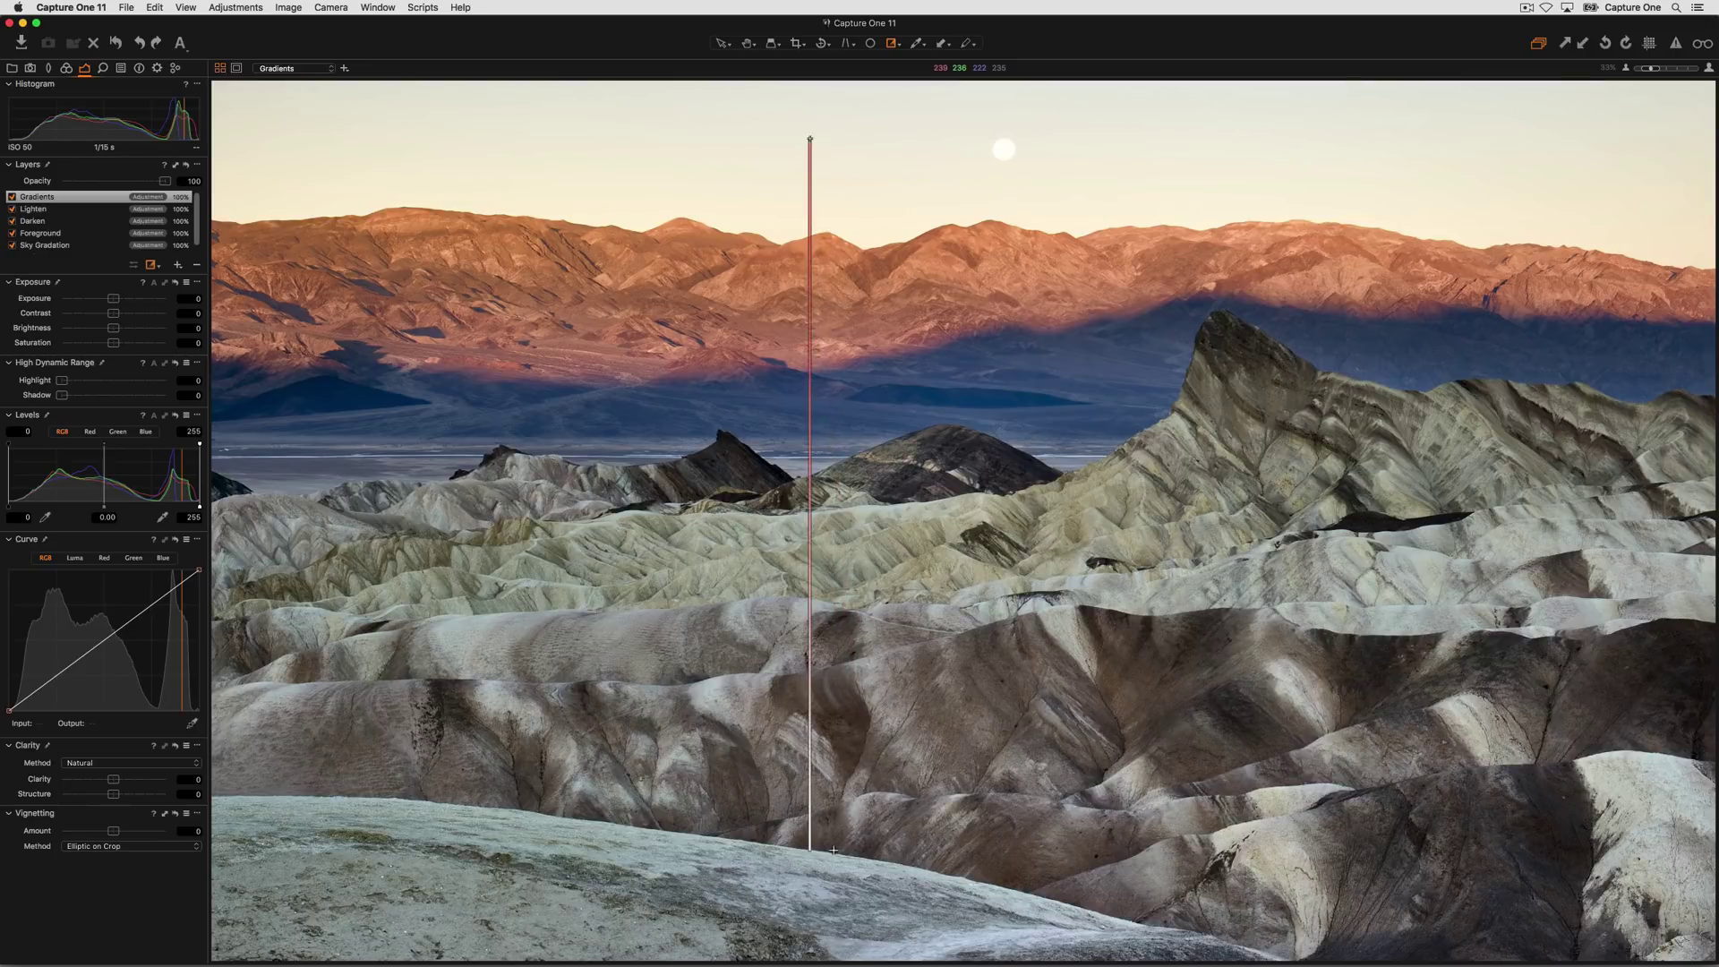
{"action": "left_click_drag", "start_coordinate": [832, 849], "coordinate": [808, 889]}
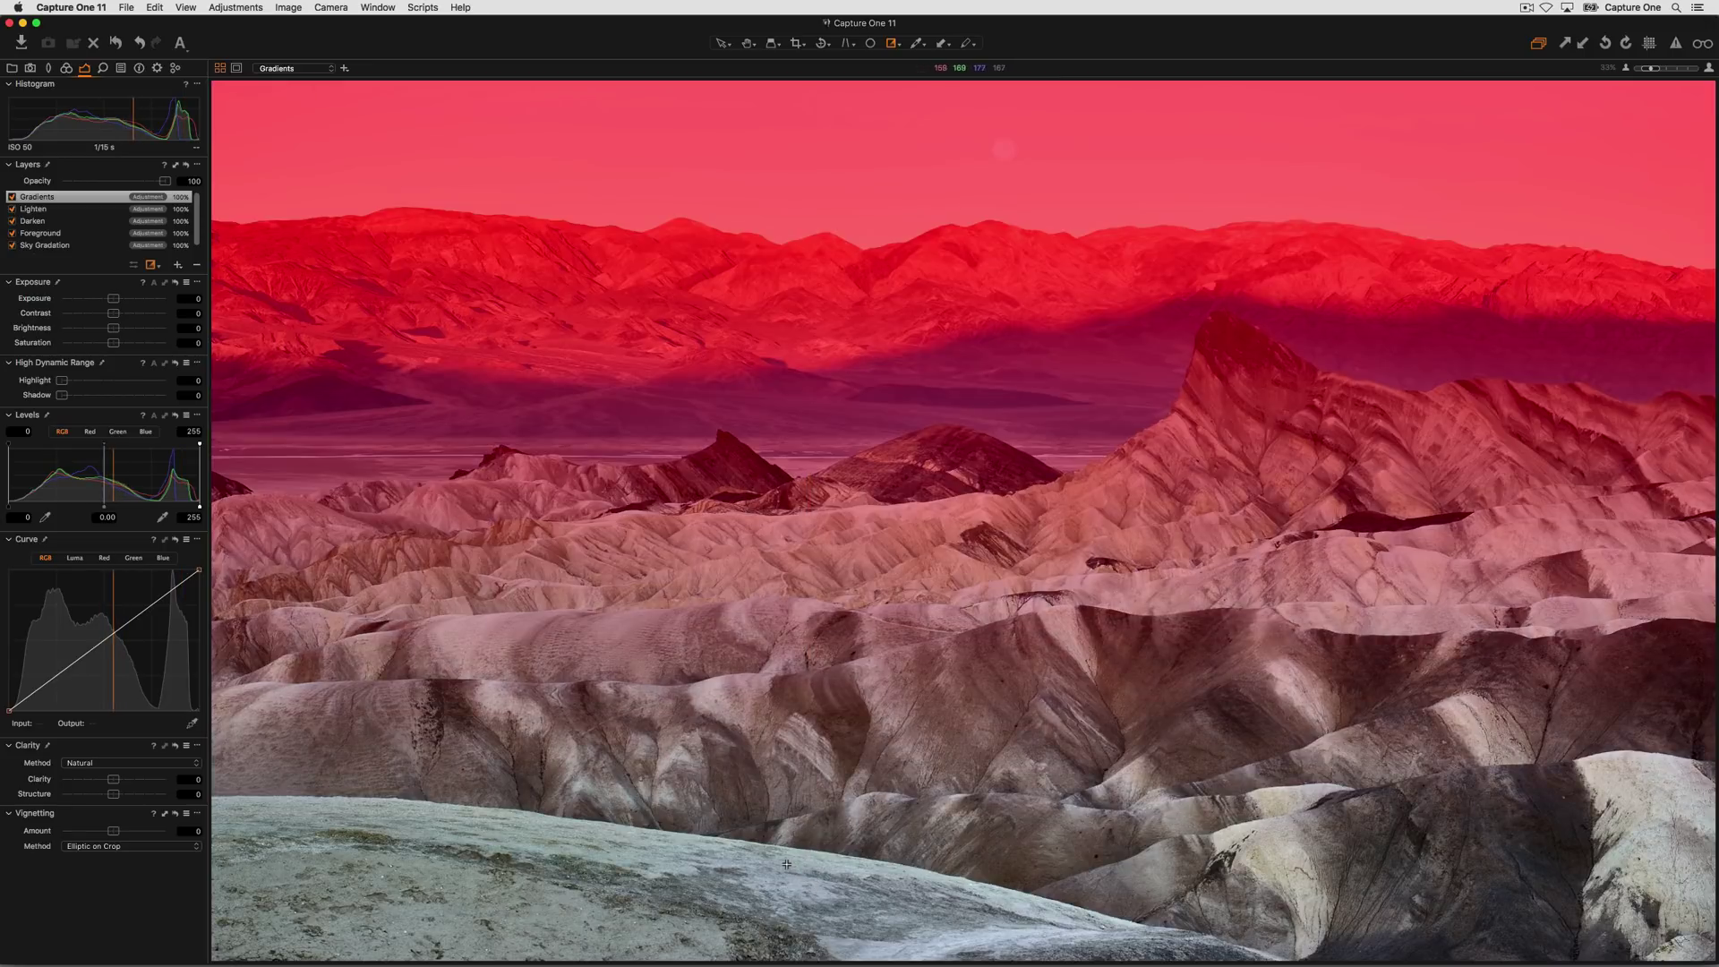
Show the mask as a red overlay and redraw the gradient from high sky to above the foreground
{"action": "key", "text": "m"}
{"action": "left_click_drag", "start_coordinate": [914, 316], "coordinate": [919, 638]}
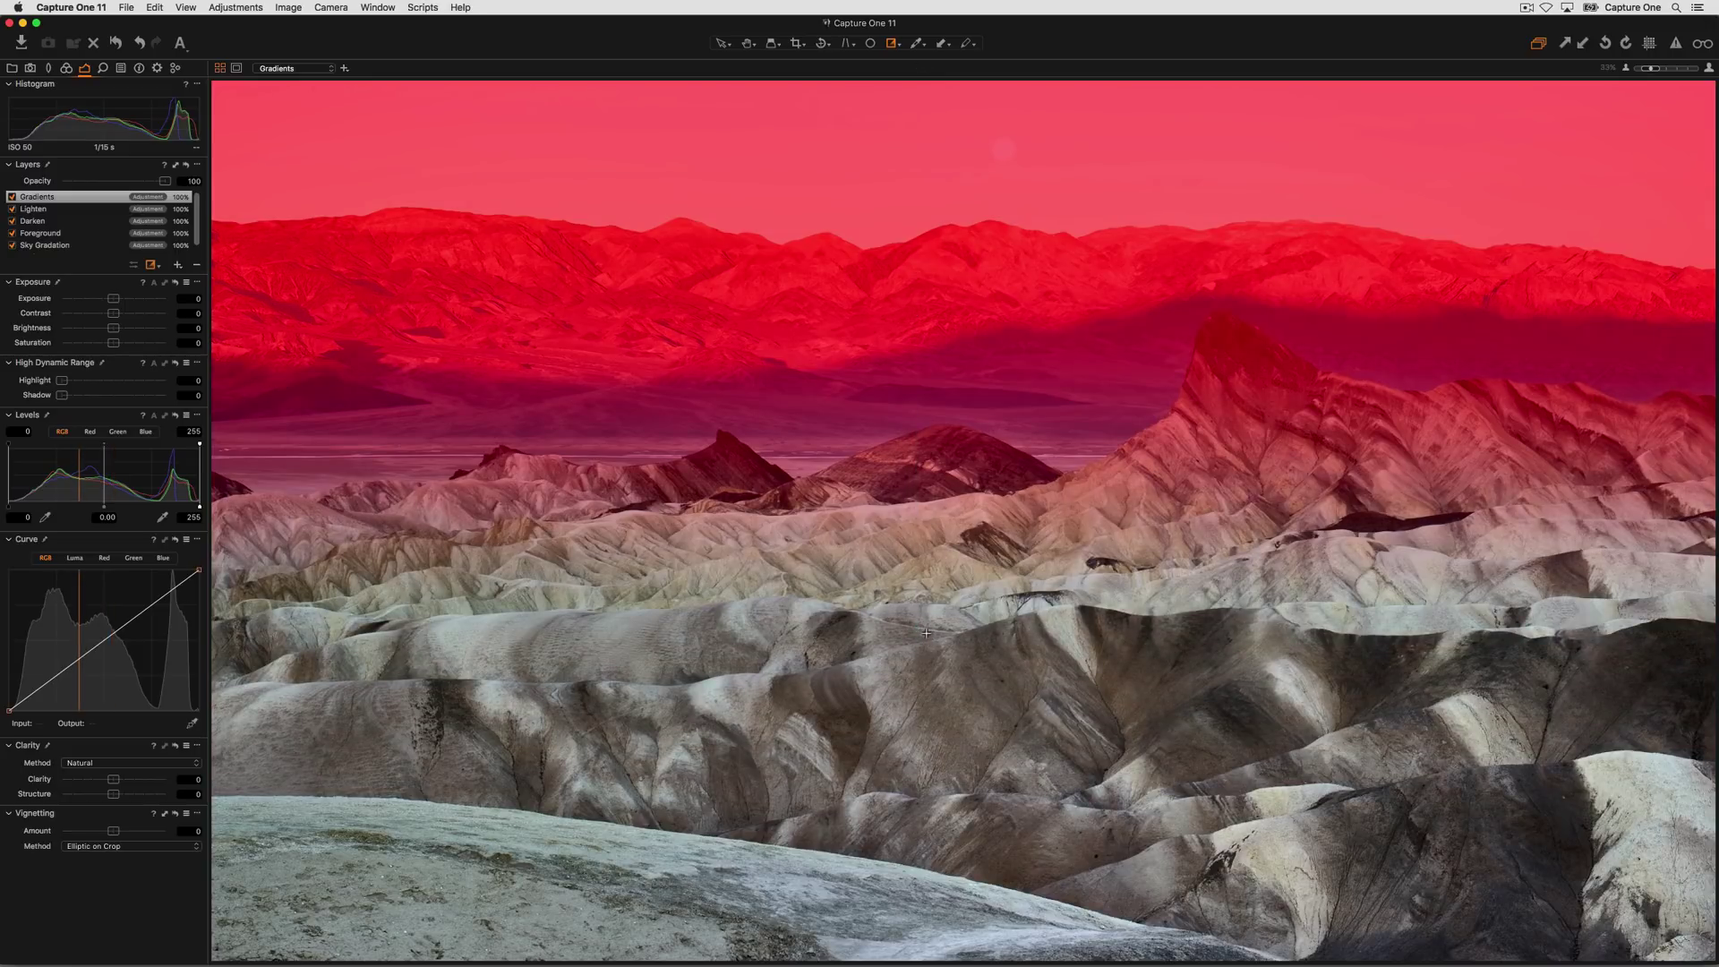
{"action": "left_click_drag", "start_coordinate": [931, 112], "coordinate": [932, 921]}
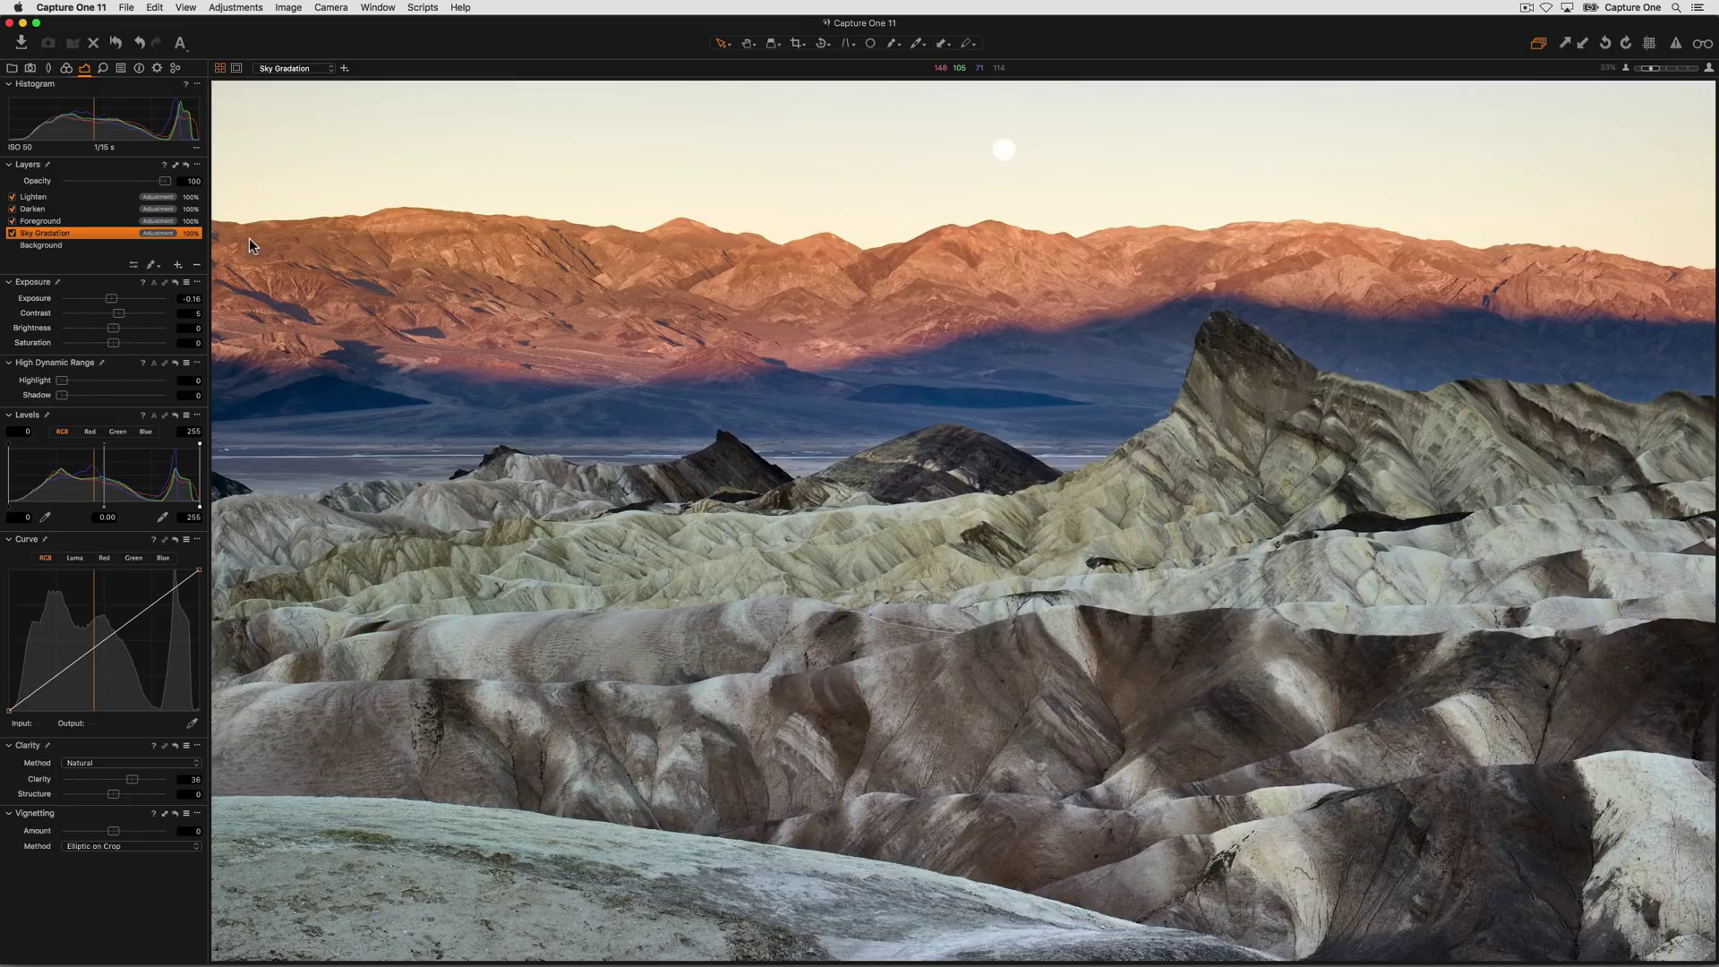
Set Sky Gradation exposure to -0.16 and reduce the Darken layer's opacity to 77%
{"action": "left_click_drag", "start_coordinate": [112, 296], "coordinate": [116, 299]}
{"action": "left_click", "coordinate": [88, 247]}
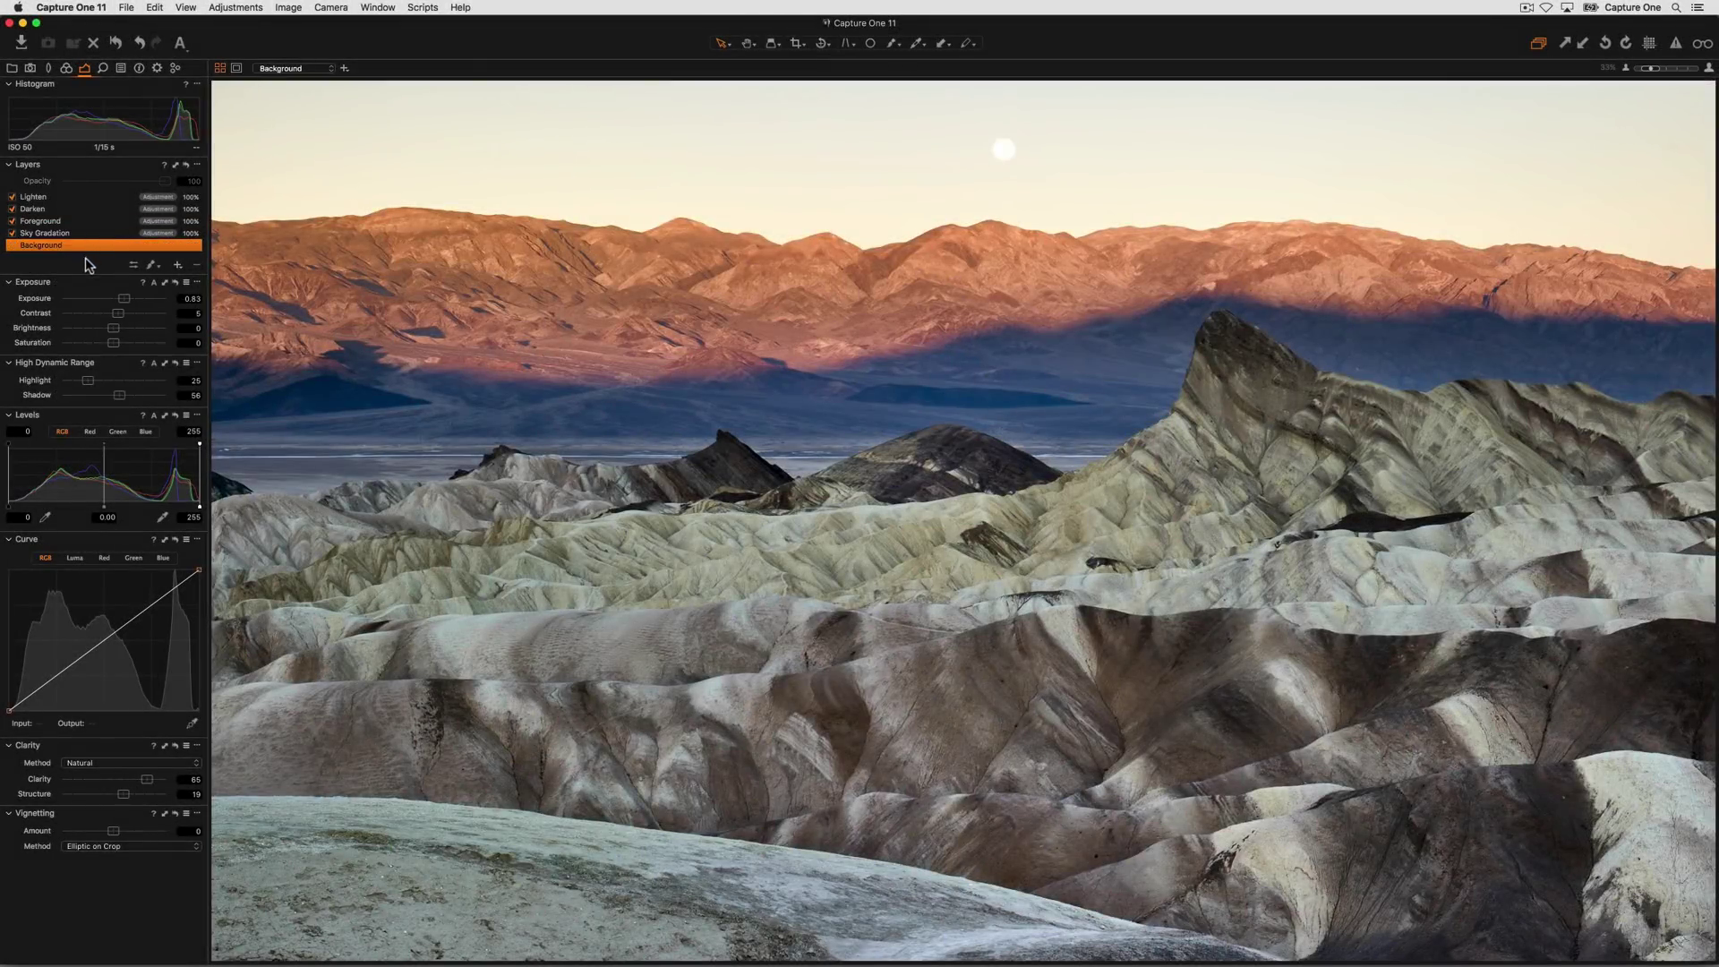
{"action": "left_click", "coordinate": [104, 209]}
{"action": "left_click_drag", "start_coordinate": [168, 181], "coordinate": [142, 181]}
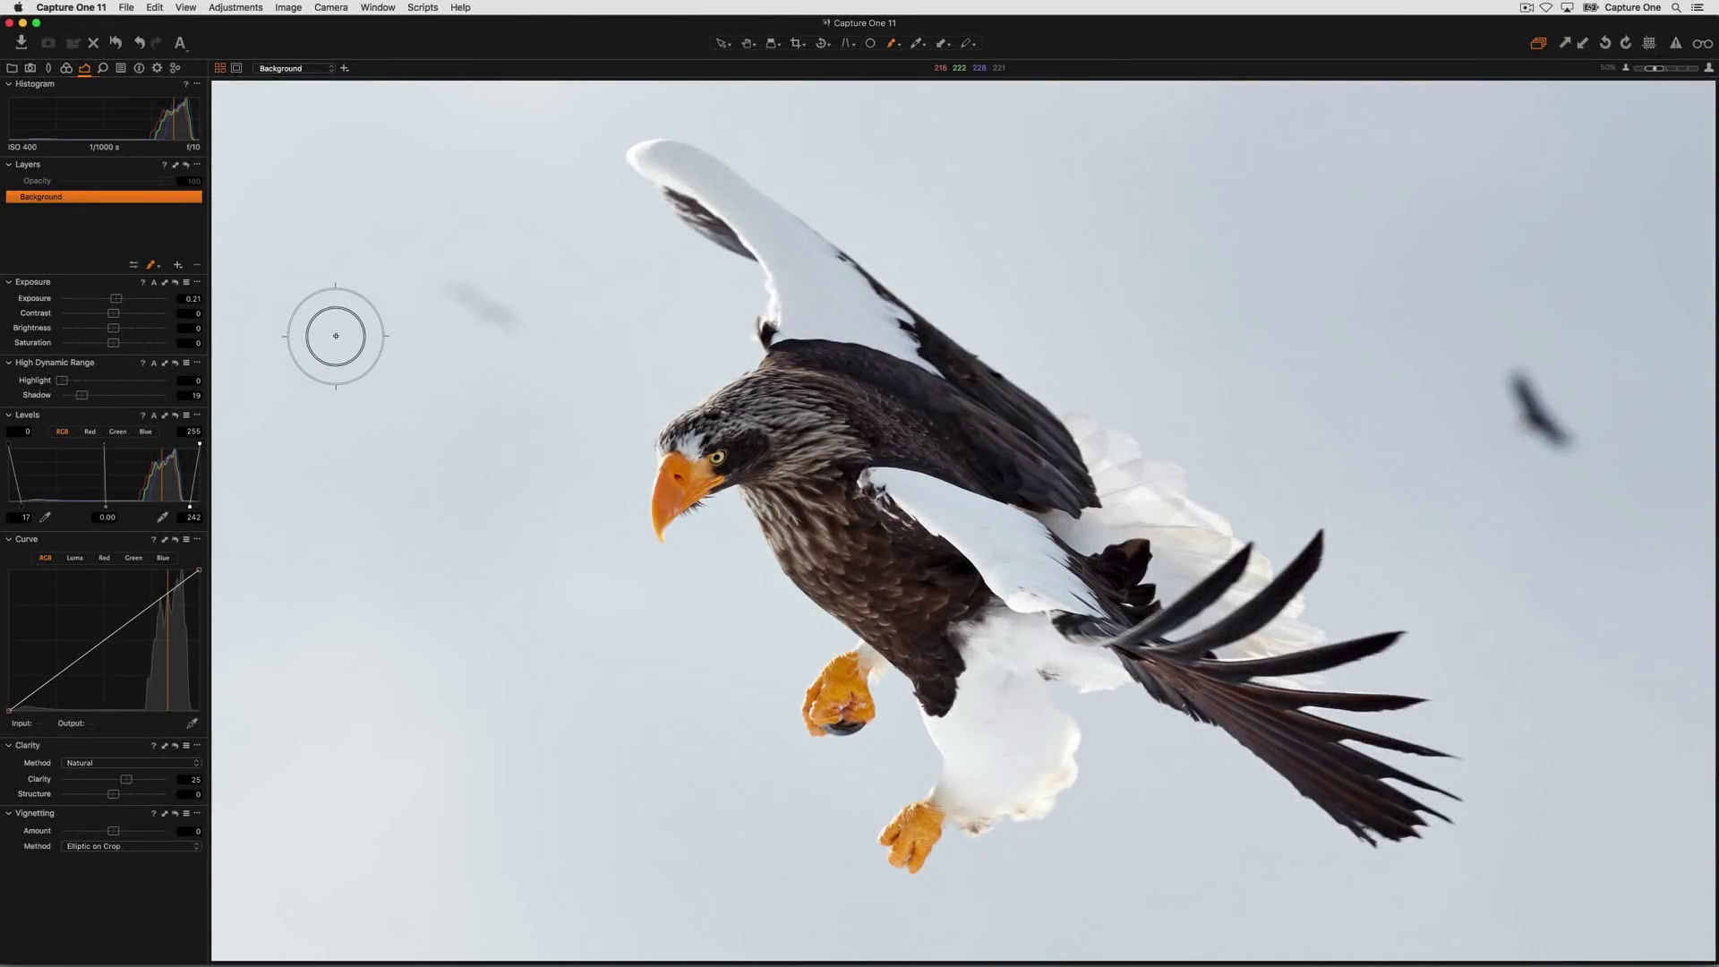
Add a new heal layer and paint over the dark smudge in the sky left of the eagle
{"action": "left_click", "coordinate": [176, 265]}
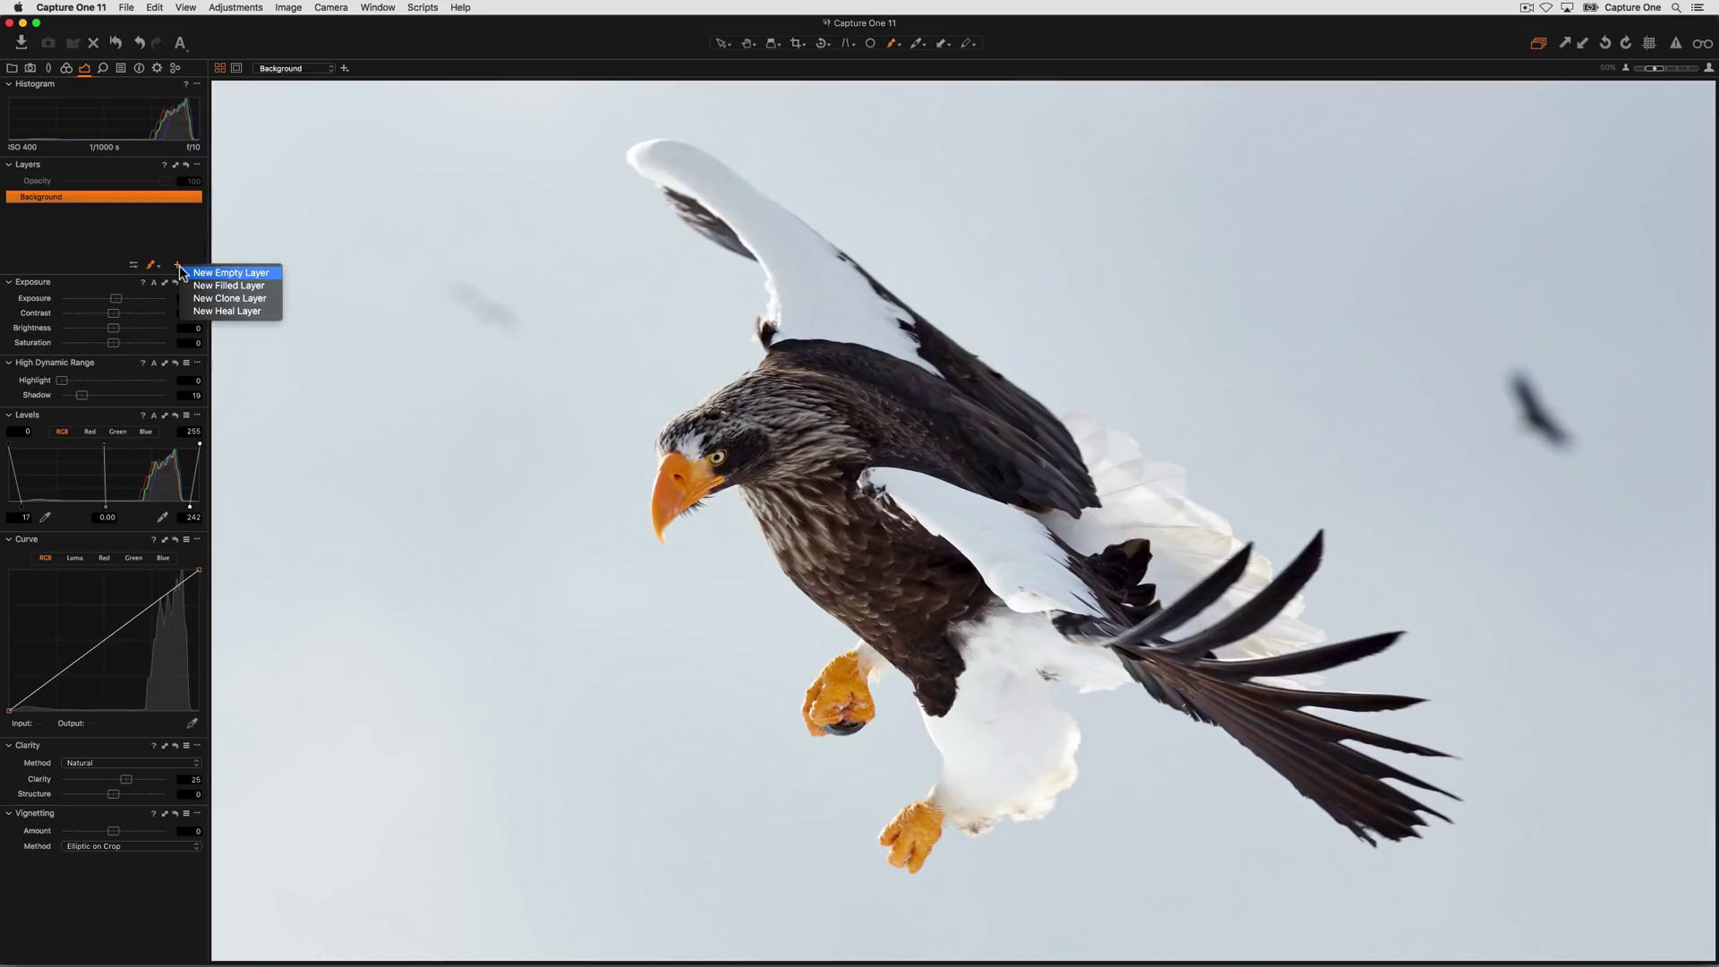
{"action": "left_click", "coordinate": [189, 312]}
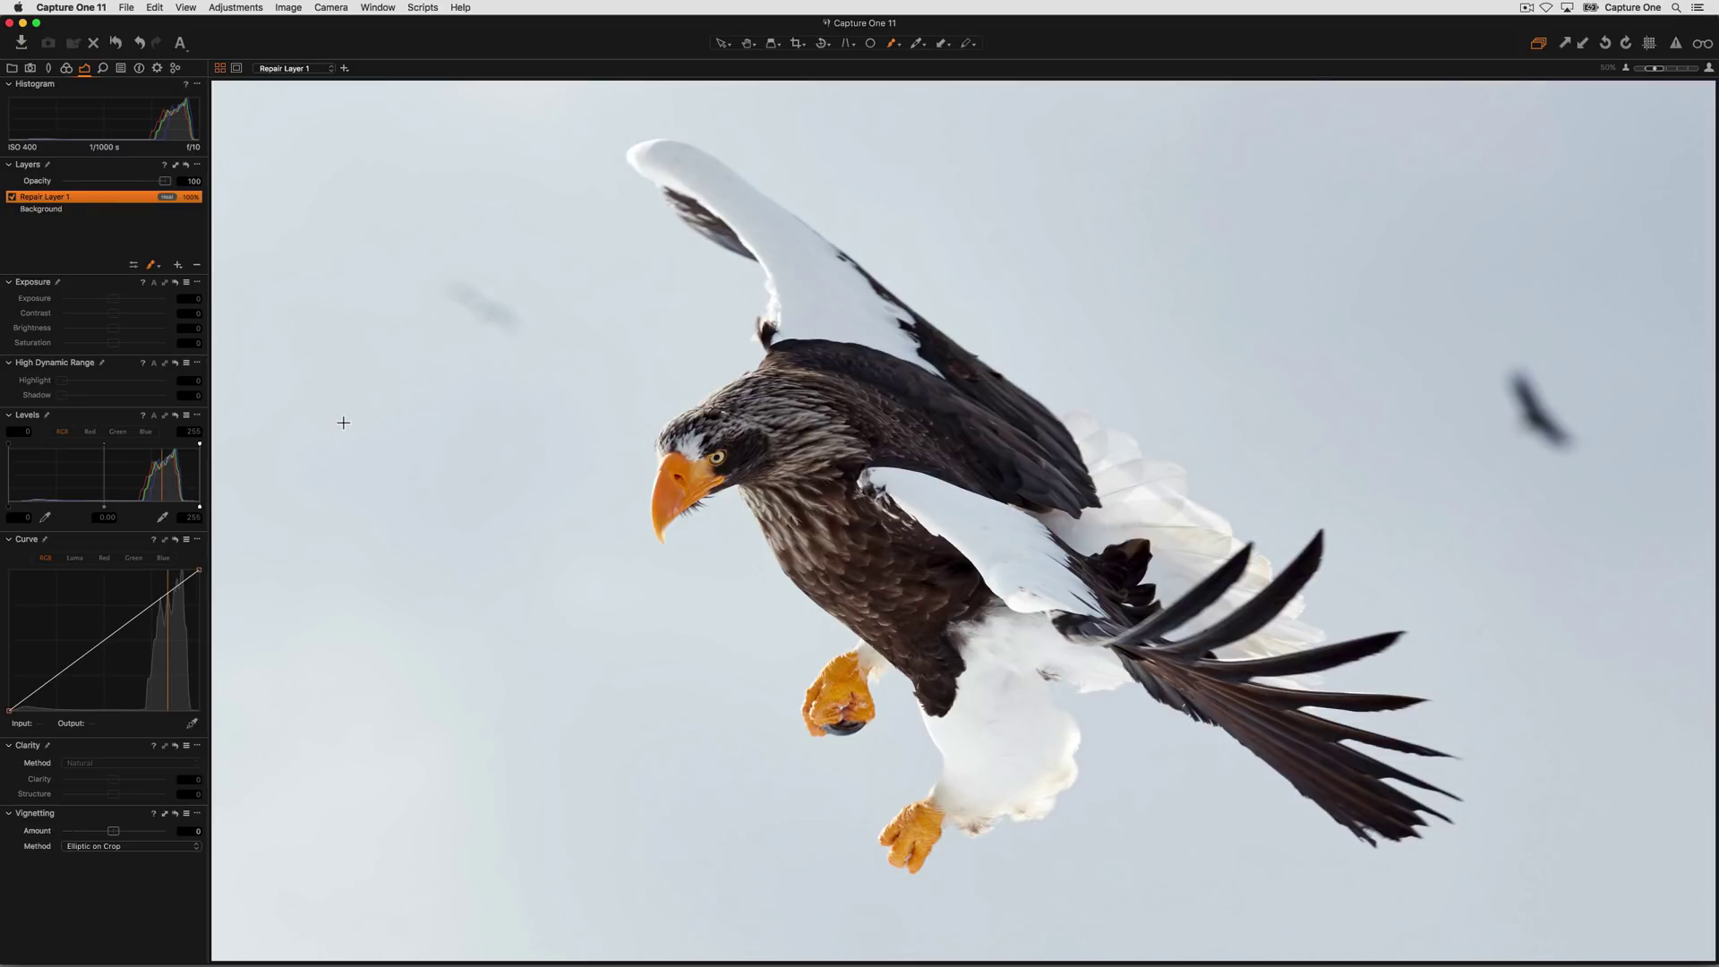
{"action": "left_click", "coordinate": [341, 423], "text": "alt"}
{"action": "left_click", "coordinate": [481, 309]}
{"action": "mouse_move", "coordinate": [481, 309]}
{"action": "left_mouse_down"}
{"action": "mouse_move", "coordinate": [450, 286]}
{"action": "mouse_move", "coordinate": [514, 330]}
{"action": "mouse_move", "coordinate": [452, 283]}
{"action": "mouse_move", "coordinate": [520, 320]}
{"action": "mouse_move", "coordinate": [443, 269]}
{"action": "left_mouse_up"}
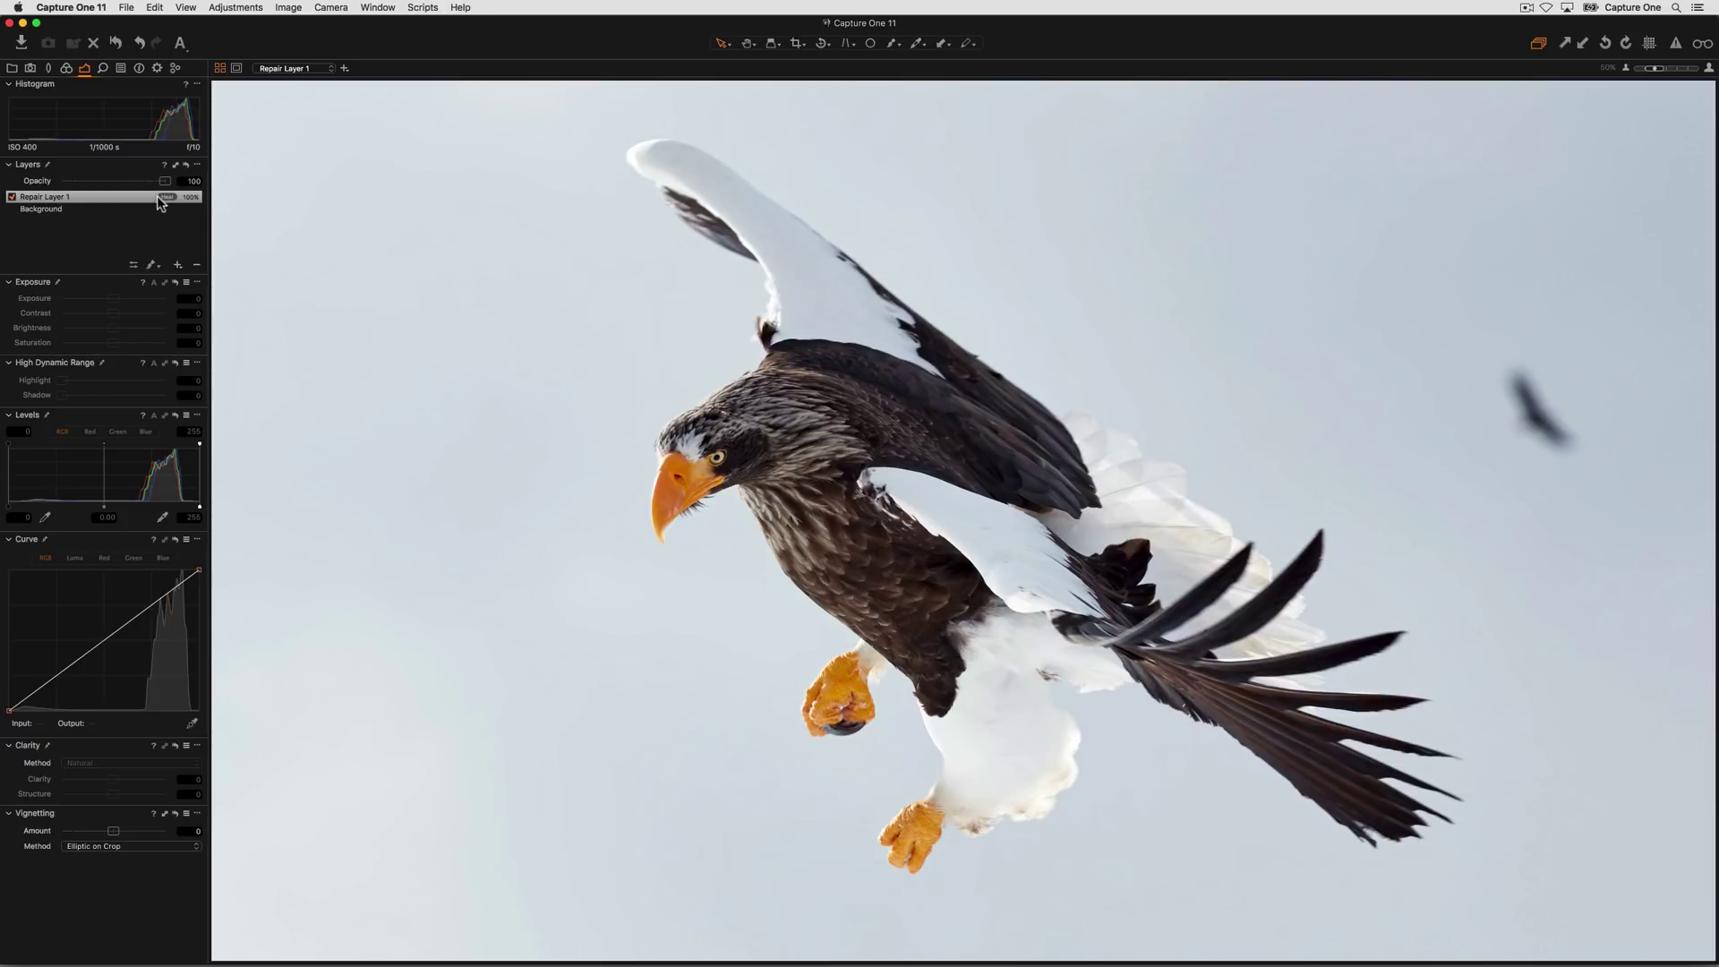
Bring up the context menu of Repair Layer 1 to view its options
{"action": "right_click", "coordinate": [122, 198]}
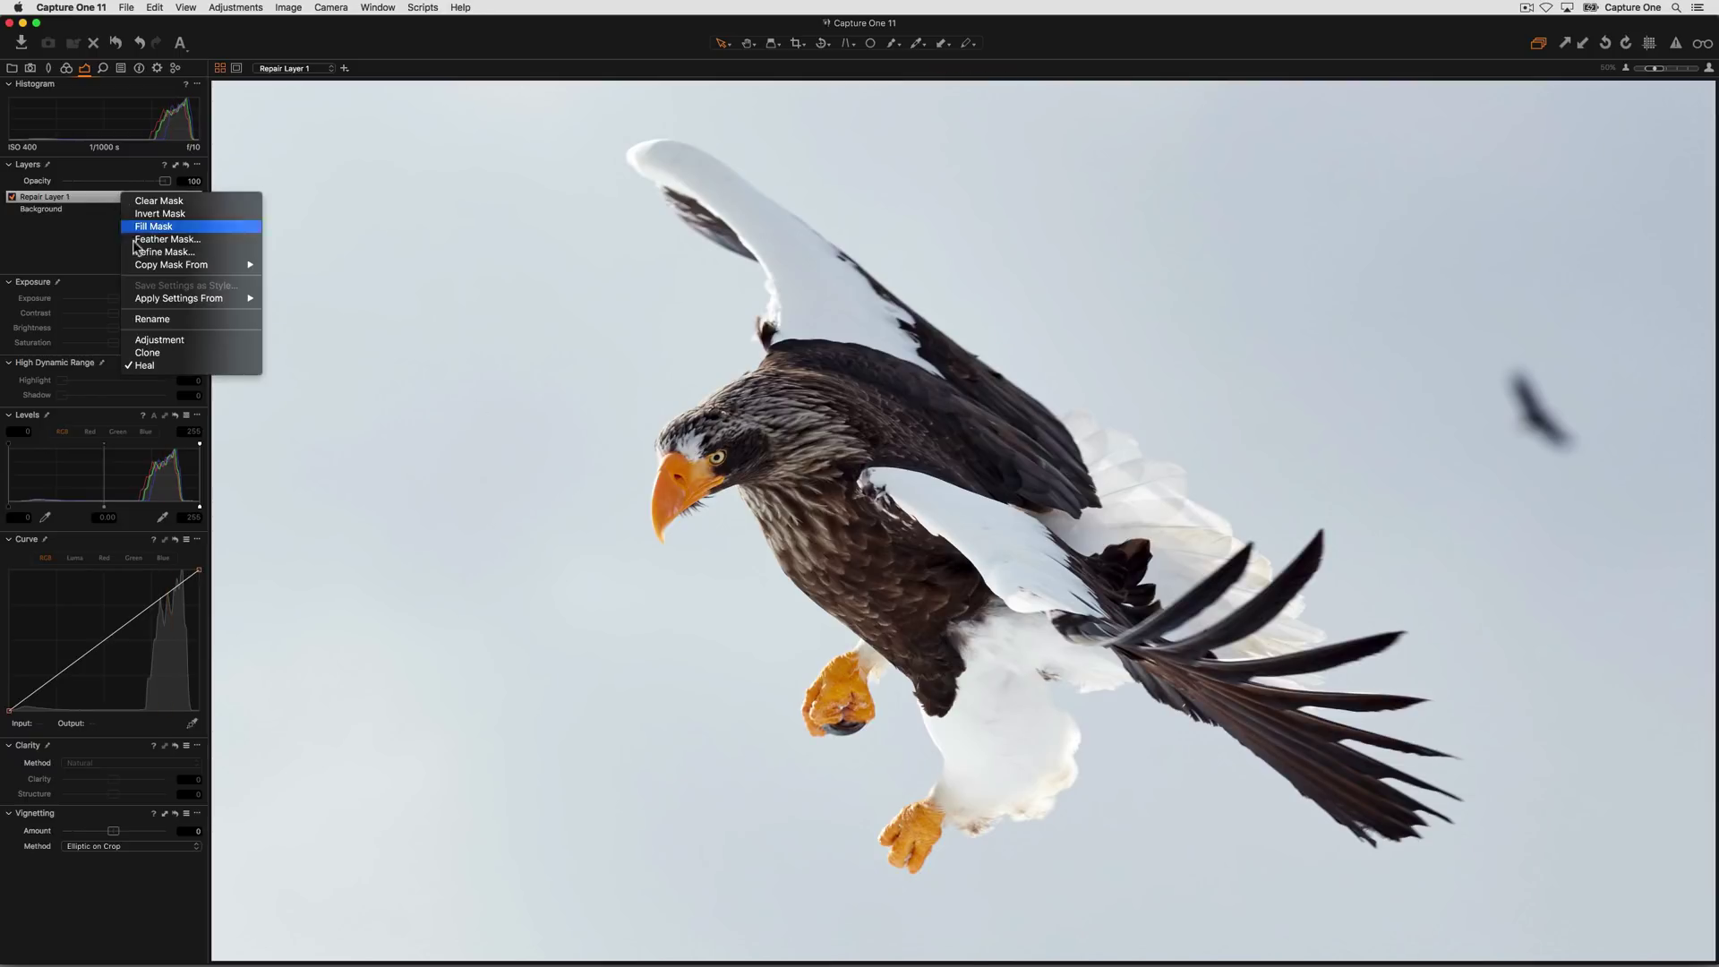